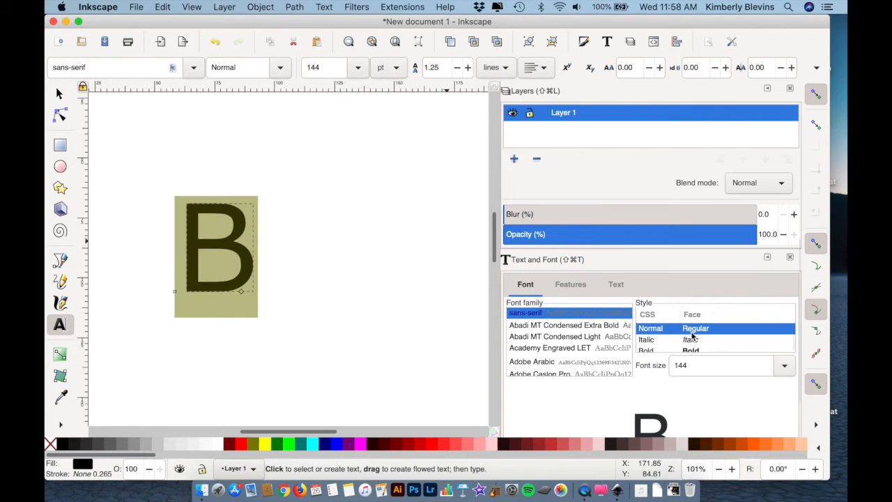
Browse the available fonts and set the selected letter B in the Denmark font
scroll(578, 352, down, 15)
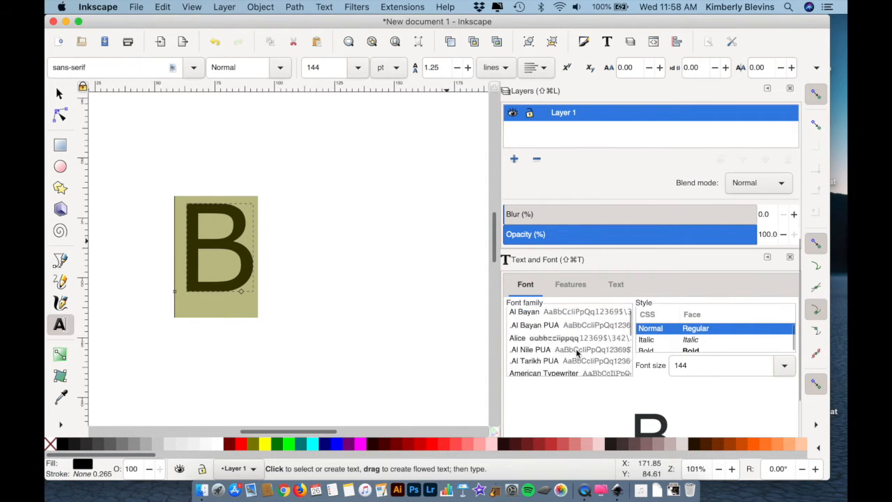
scroll(578, 353, down, 5)
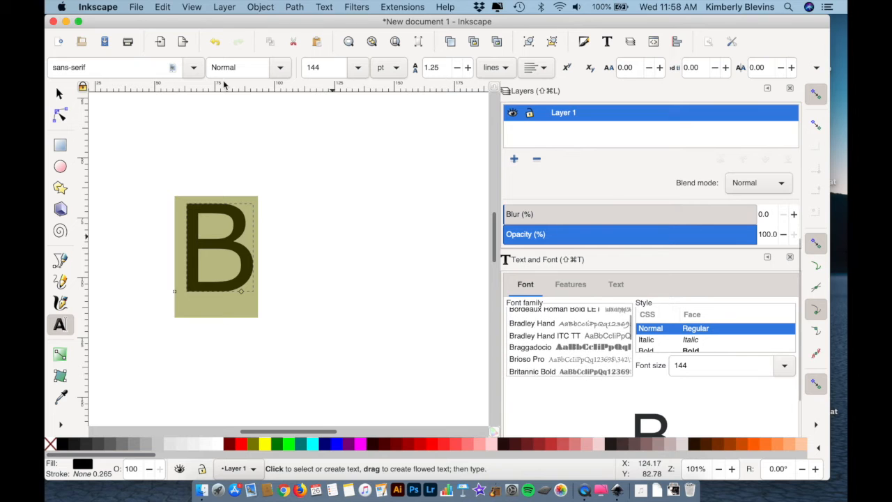
click(195, 68)
scroll(129, 328, down, 20)
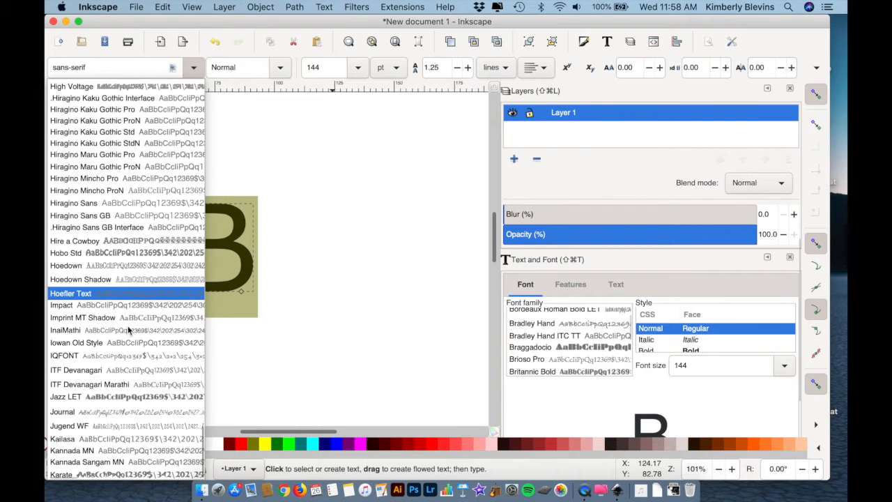
scroll(126, 350, down, 15)
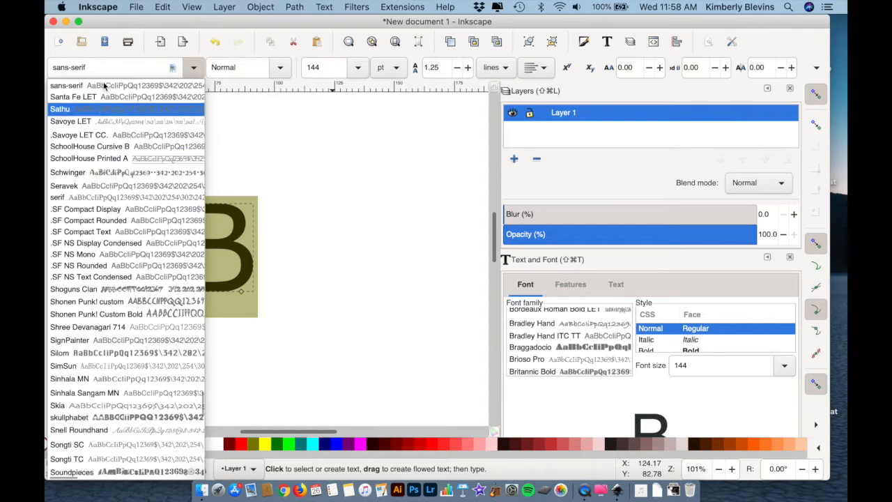
scroll(105, 120, up, 10)
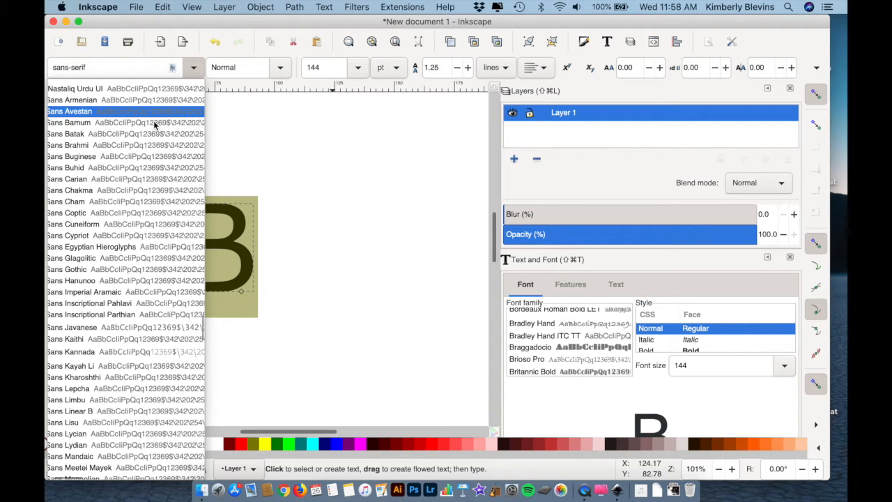
scroll(153, 121, up, 10)
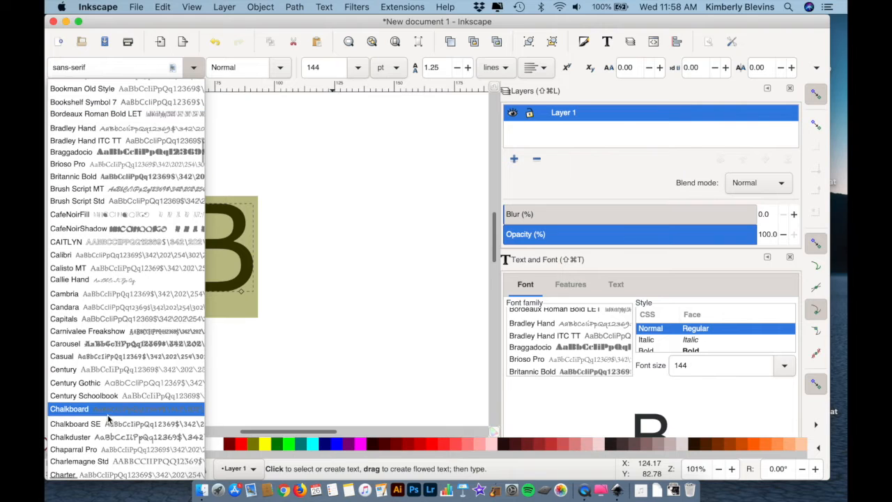
scroll(108, 419, down, 5)
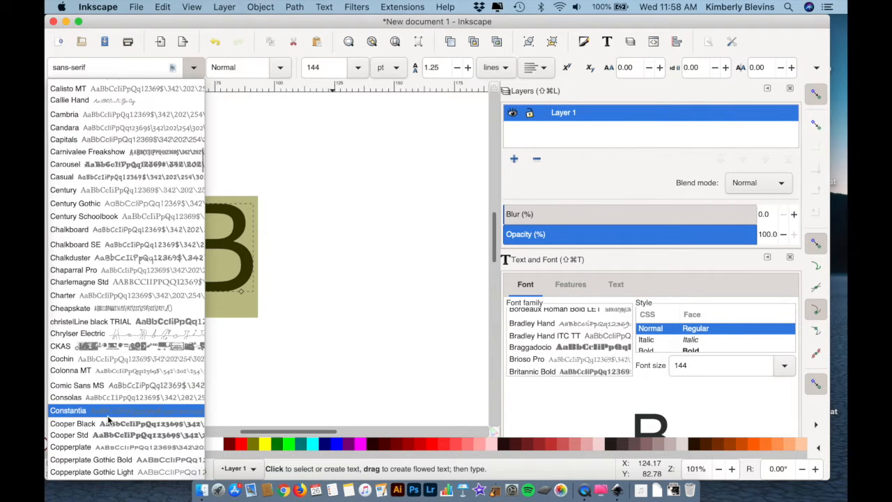
scroll(108, 419, down, 3)
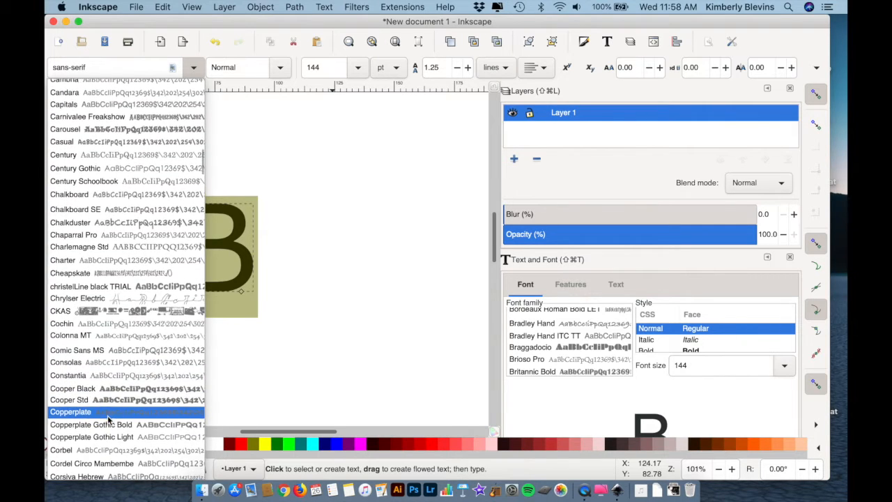
scroll(108, 419, down, 3)
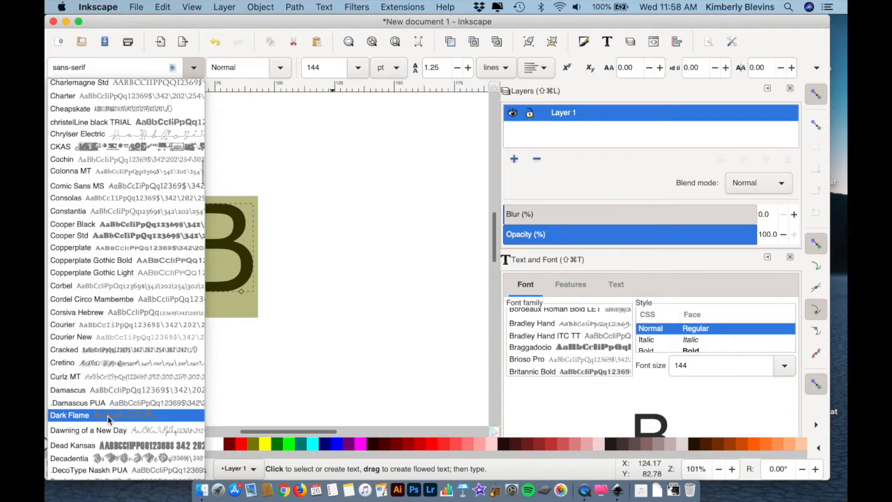
scroll(108, 419, down, 2)
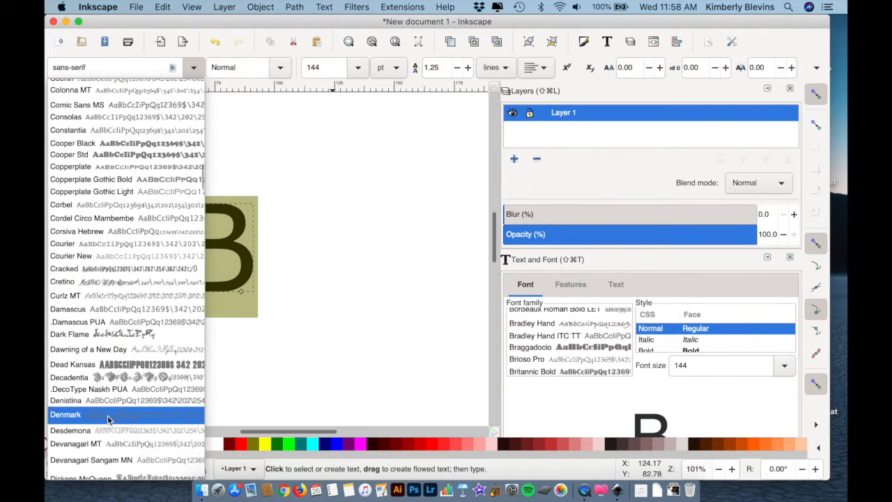
click(108, 418)
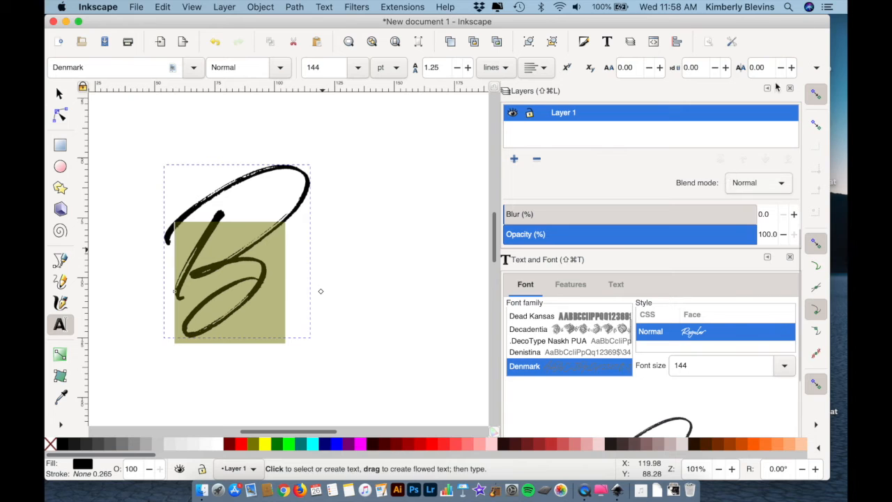
drag(760, 23, 780, 23)
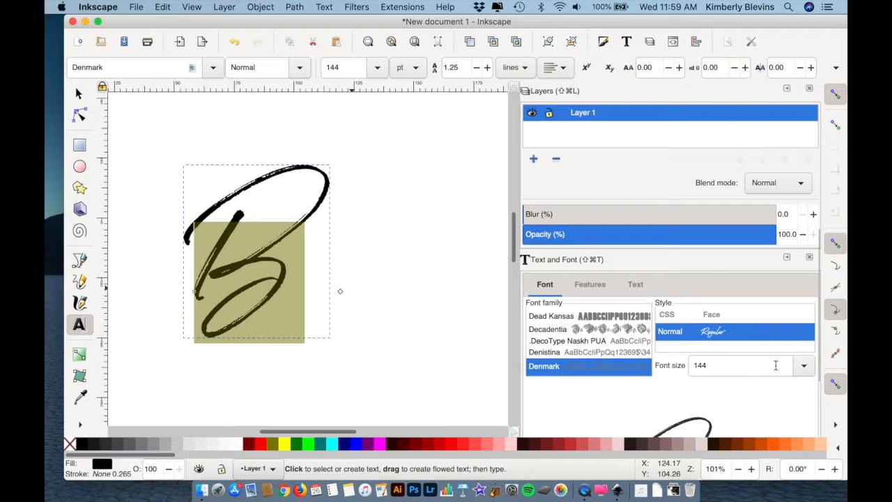
Try to set the letter B's font size to 200 in the Text and Font settings
scroll(807, 371, up, 7)
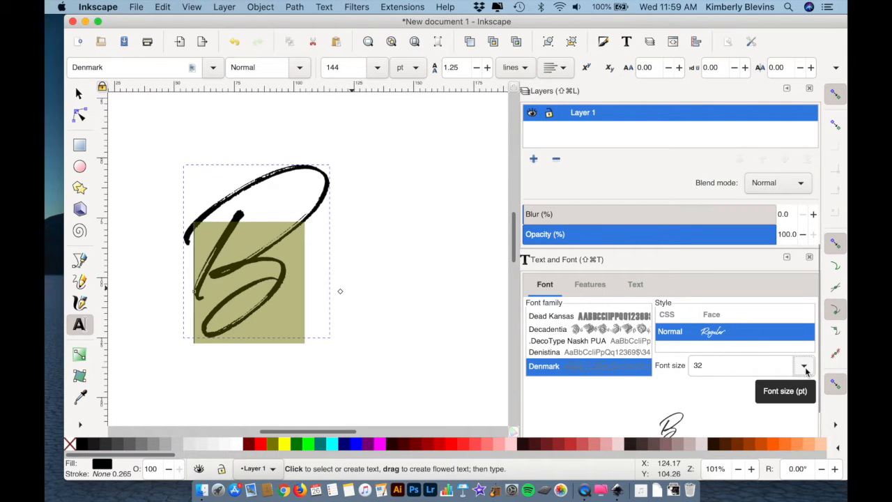
click(705, 367)
key(BackSpace)
key(BackSpace)
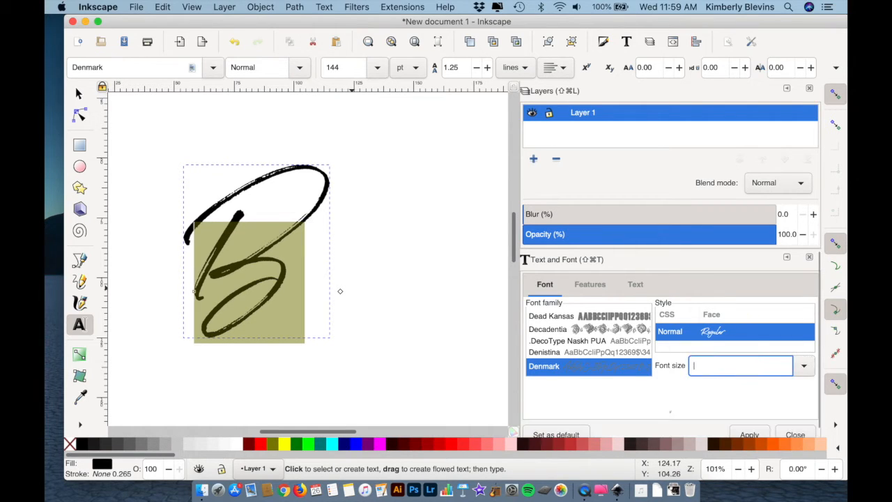
text(200)
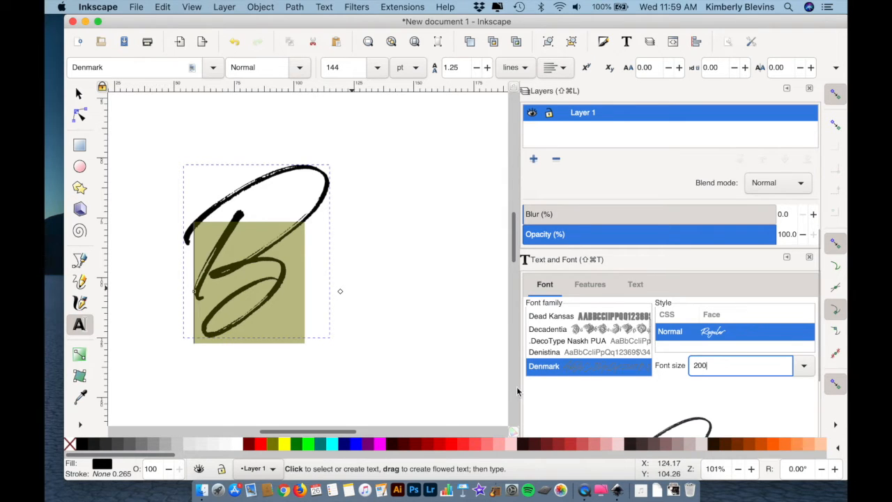
click(194, 322)
click(294, 322)
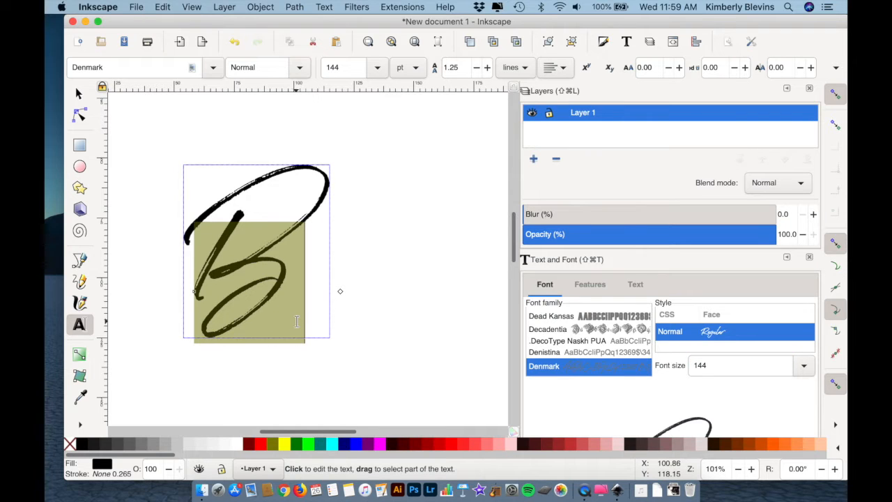
Set the font size of the letter B to 200 pt
click(377, 67)
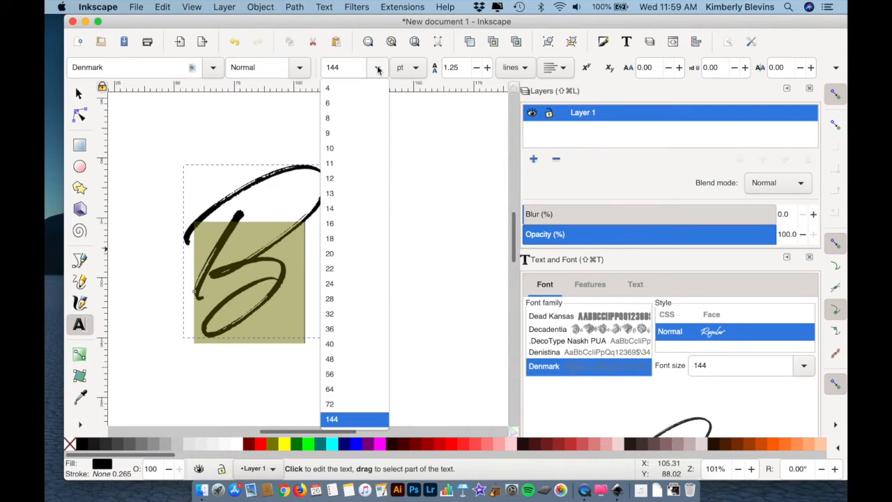
click(339, 68)
drag(339, 67, 313, 68)
key(BackSpace)
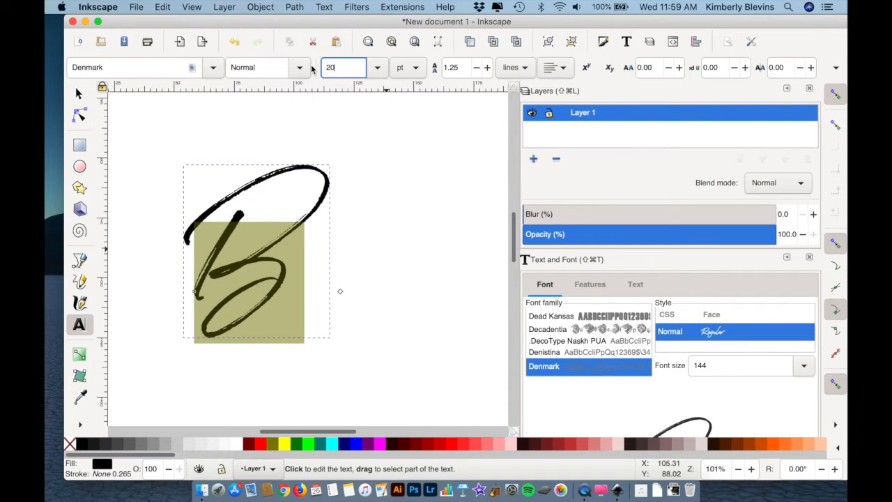
key(Return)
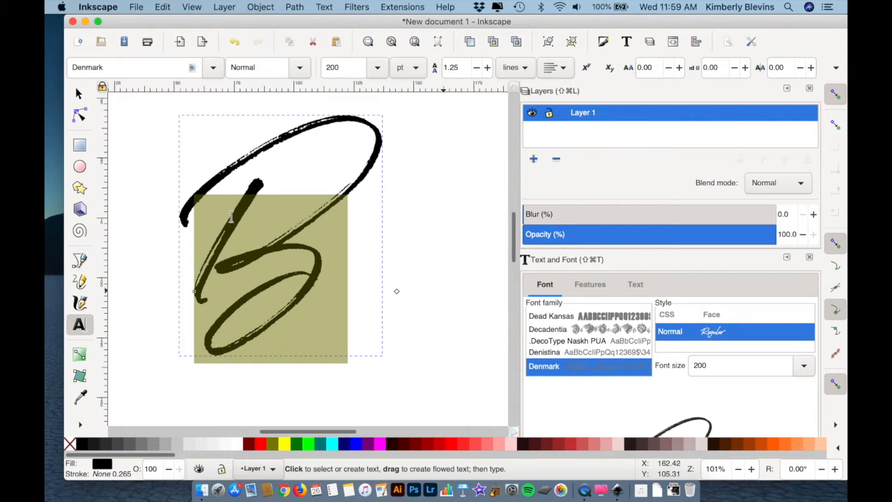
Select the letter B as an object and rotate it clockwise until its straight stem lies nearly horizontal
click(79, 93)
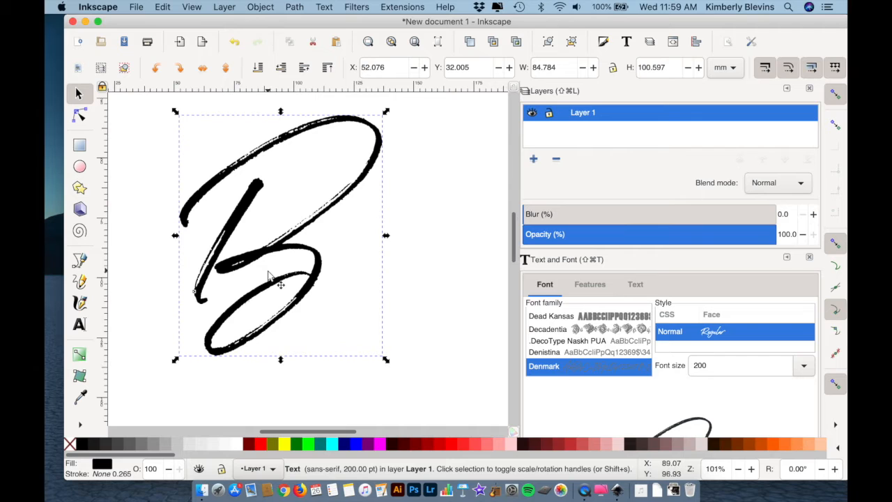
double_click(366, 325)
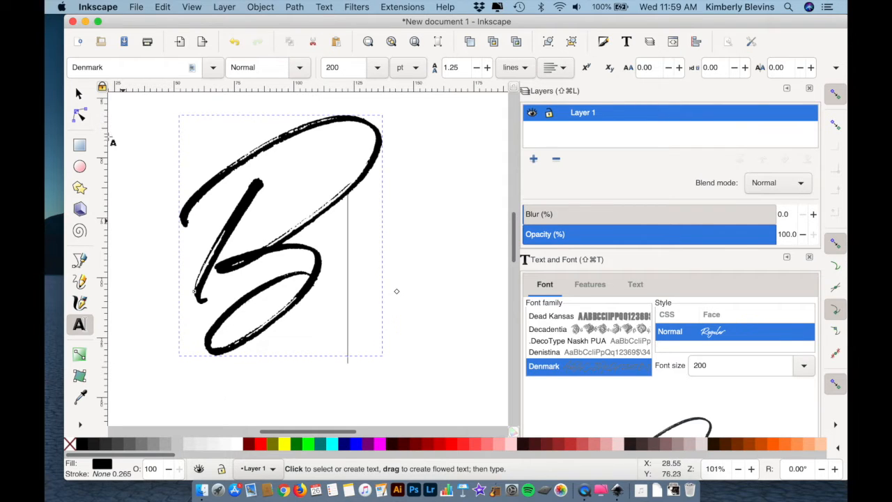
key(F1)
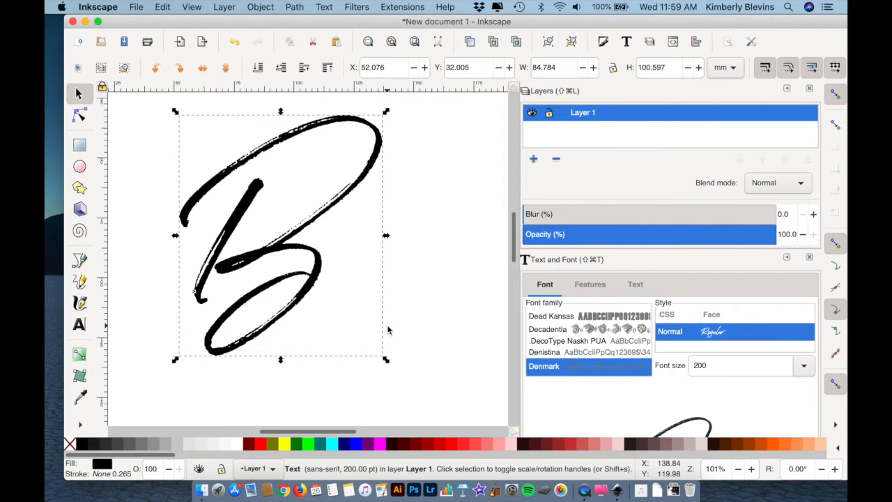
click(280, 250)
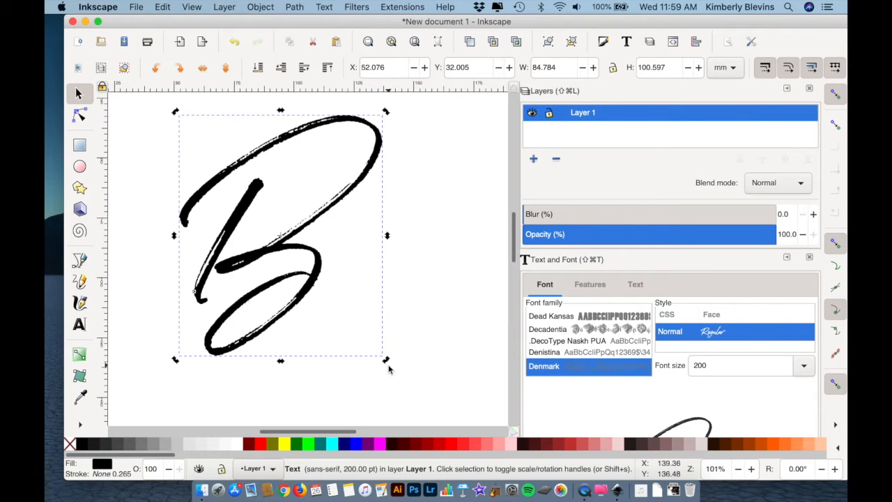
mouse_move(386, 362)
mouse_down()
mouse_move(292, 378)
mouse_move(388, 377)
mouse_move(385, 362)
mouse_up()
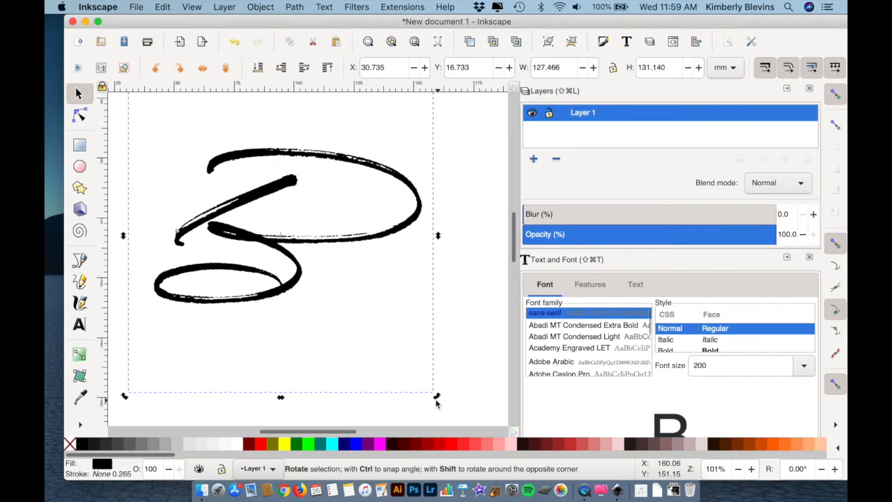
mouse_move(433, 398)
mouse_down()
mouse_move(354, 402)
mouse_move(446, 407)
mouse_up()
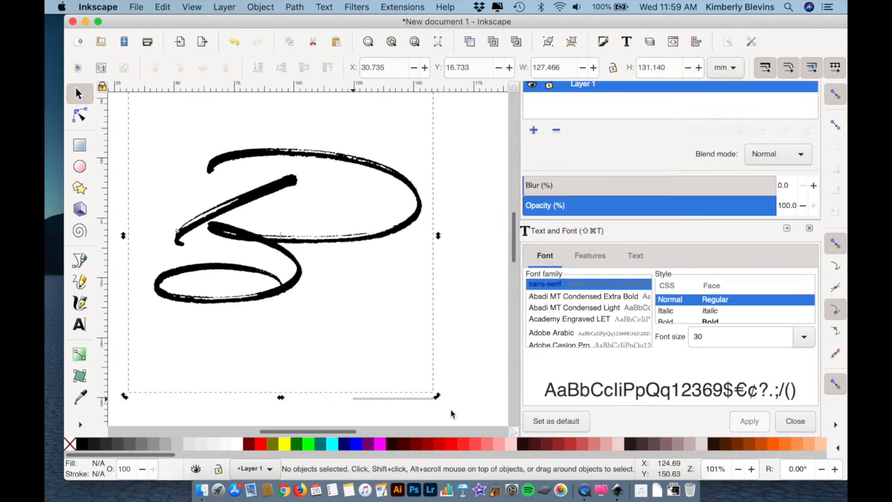
click(245, 245)
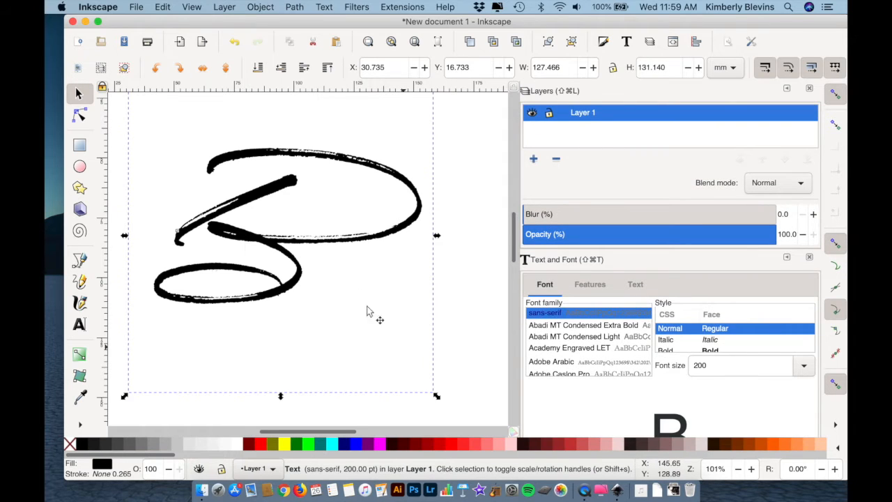
click(281, 242)
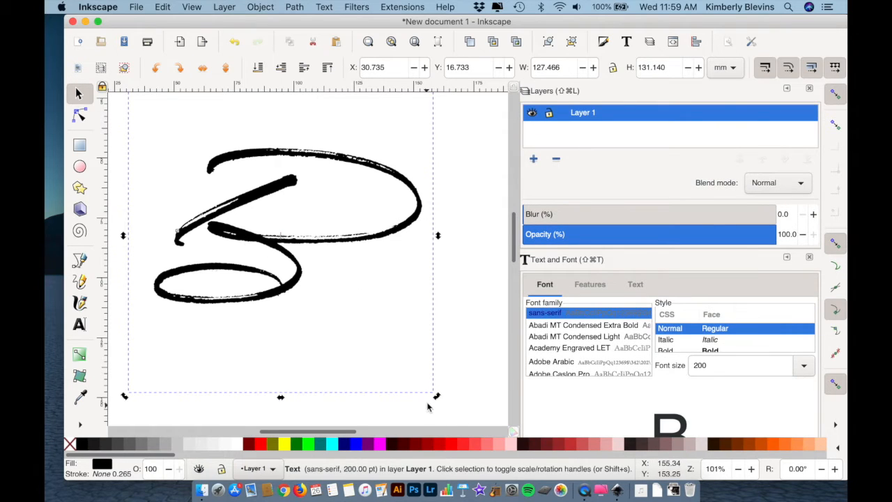
drag(435, 397, 319, 403)
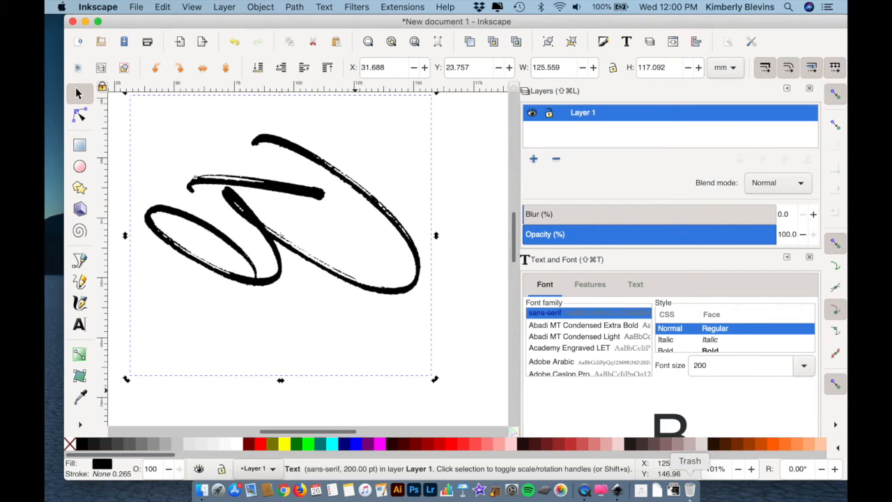
Paste a copy of the rotated letter B and rotate the copy clockwise until its stem points steeply downward
click(738, 469)
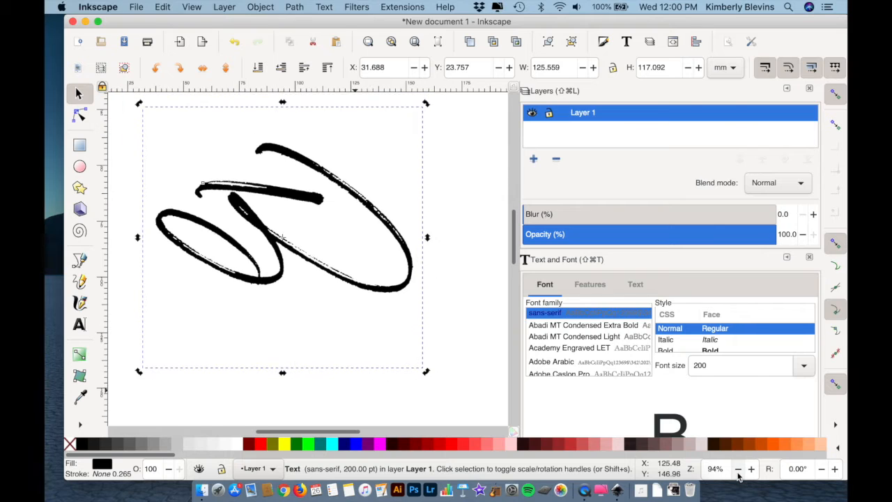
click(738, 469)
click(738, 471)
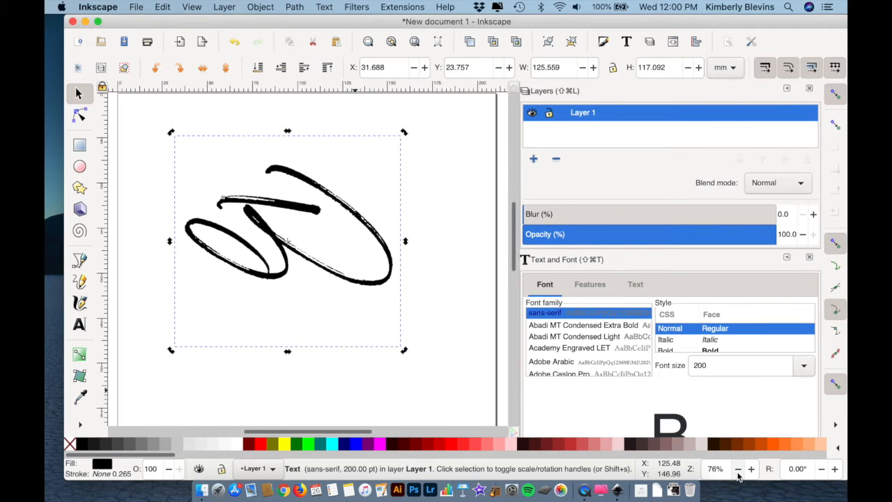
click(738, 471)
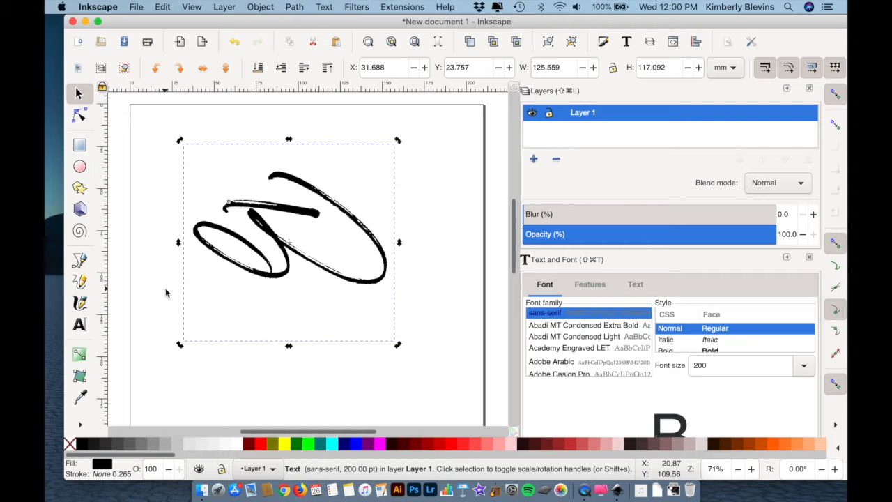
key(alt)
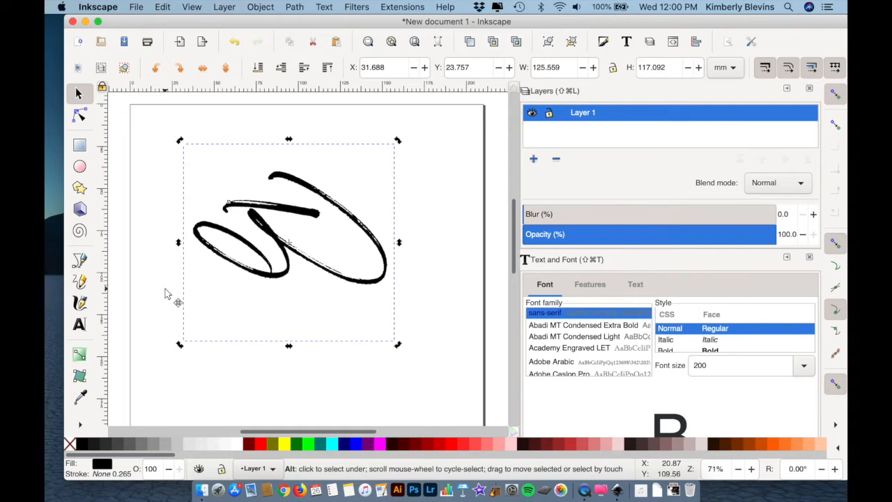
key(super+v)
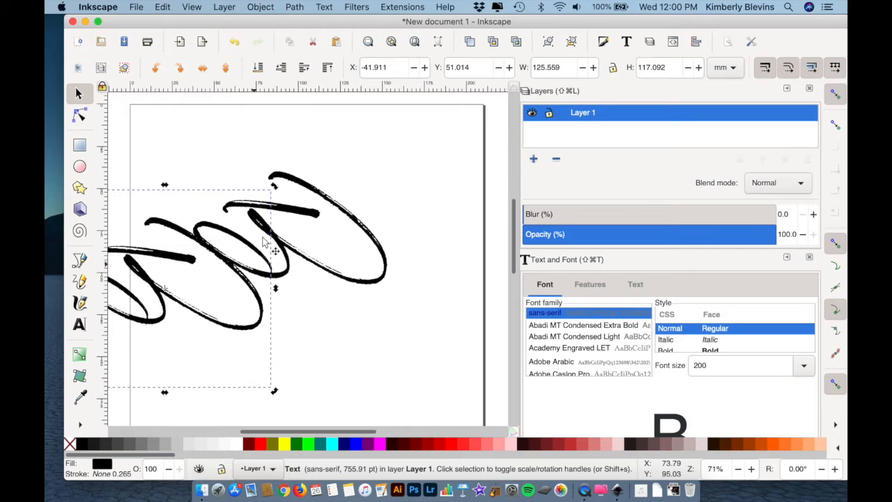
mouse_move(276, 190)
mouse_down()
mouse_move(271, 356)
mouse_move(237, 414)
mouse_up()
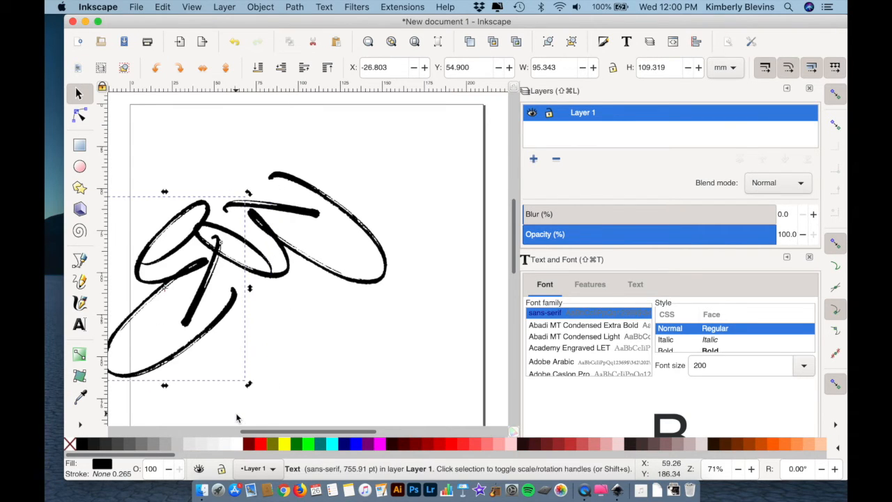
click(78, 93)
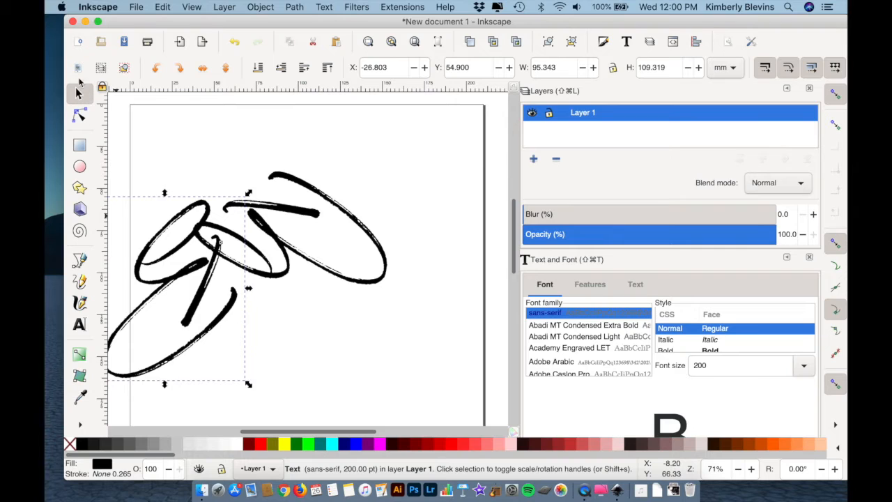
Move the downward-pointing copy of the B to the page's right side and rotate the other B until it stands upright with a forward slant
mouse_move(185, 274)
mouse_down()
mouse_move(365, 279)
mouse_move(463, 300)
mouse_up()
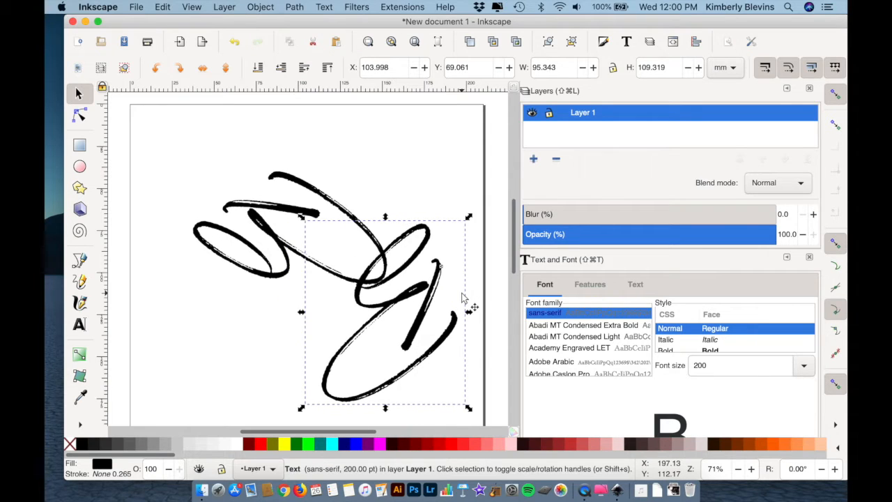
click(268, 237)
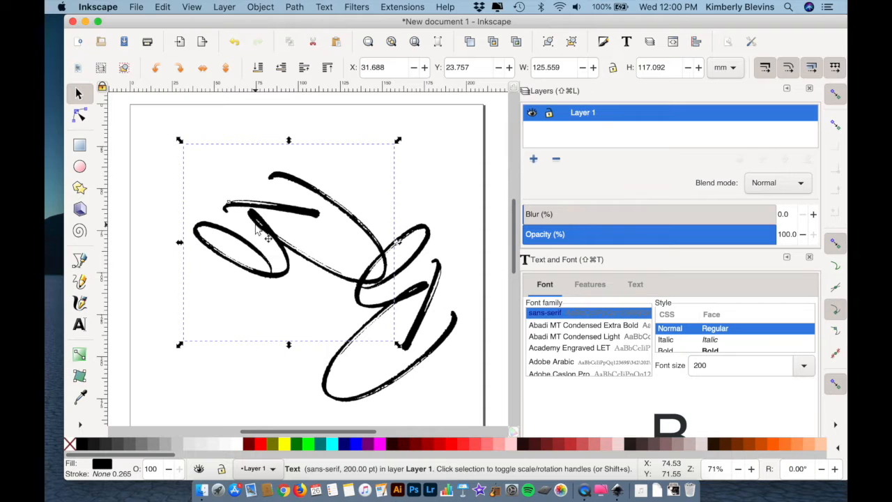
click(230, 243)
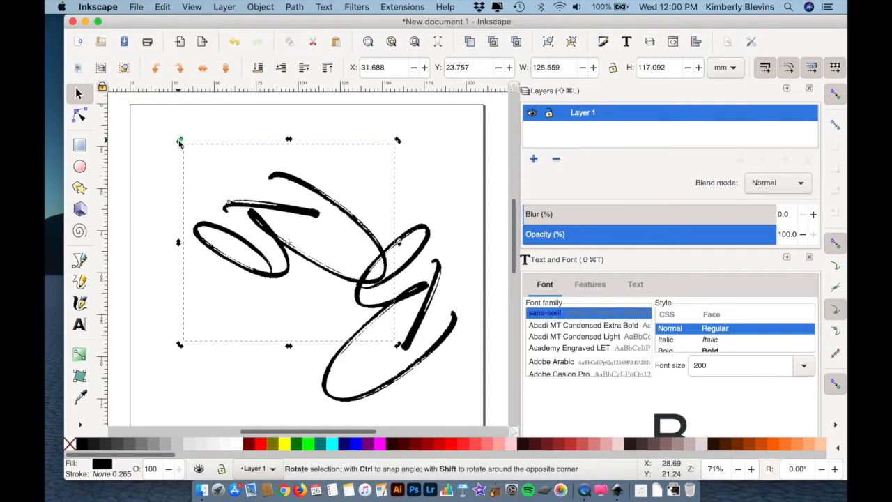
drag(180, 142, 156, 323)
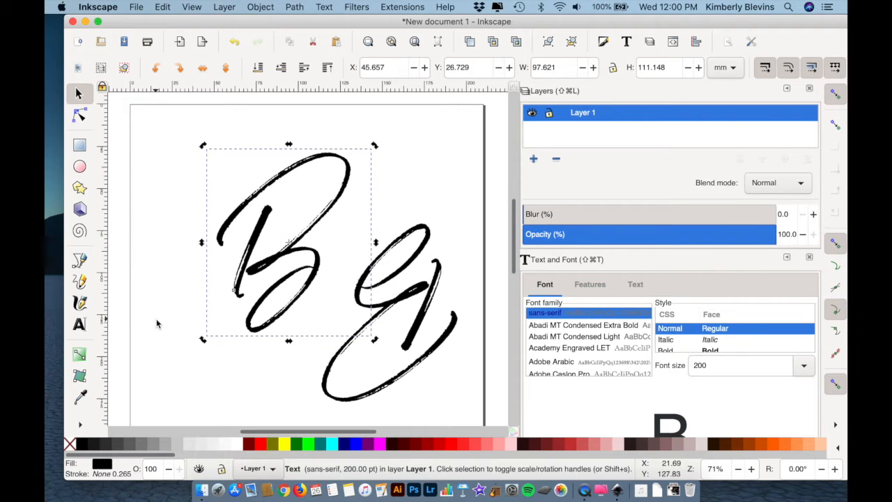
Move the upright B down and right so that it nests closely against the inverted copy
click(292, 254)
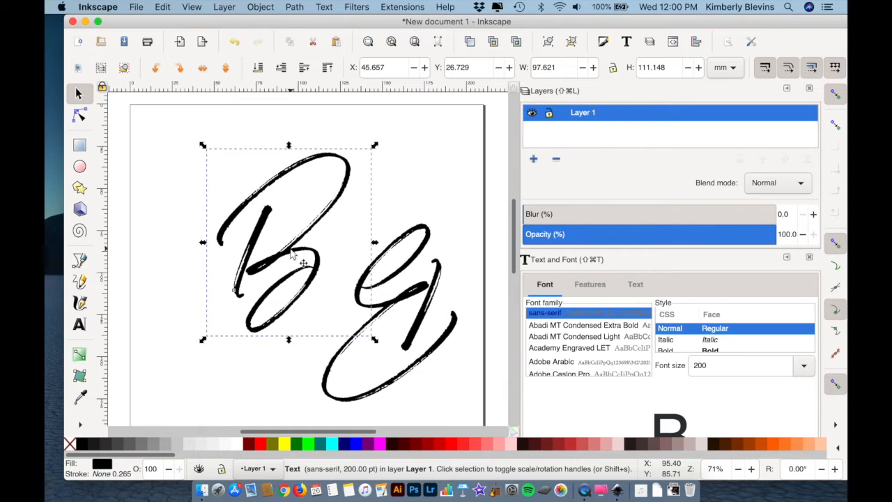
drag(292, 255, 324, 316)
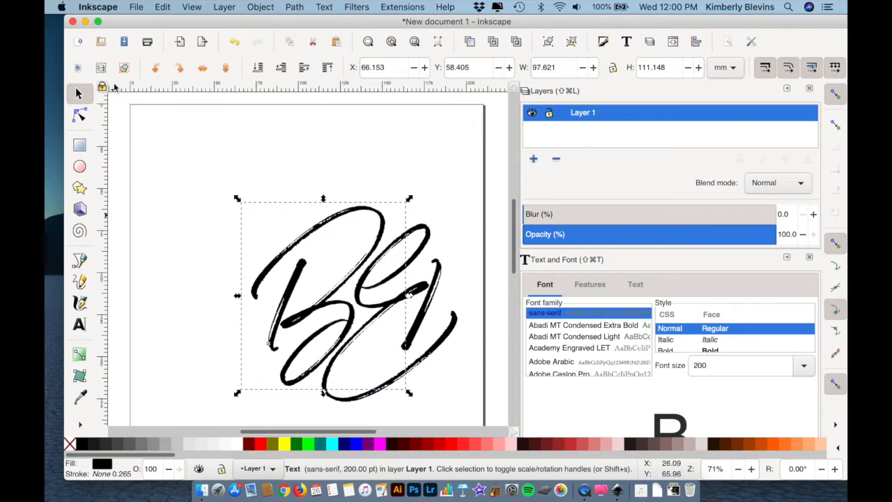
click(209, 272)
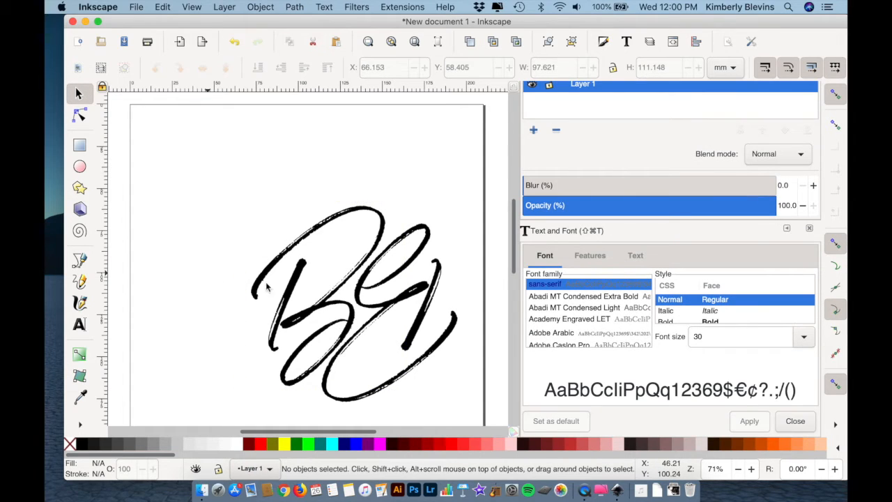
Draw a nearly square rectangle about 143 by 146 mm around both letters
mouse_move(514, 267)
mouse_down()
mouse_move(512, 290)
mouse_move(514, 280)
mouse_up()
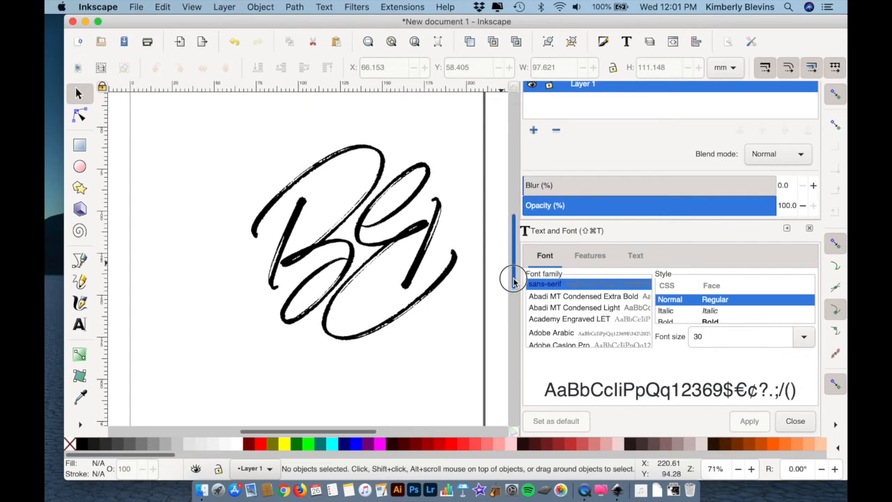
drag(330, 432, 345, 432)
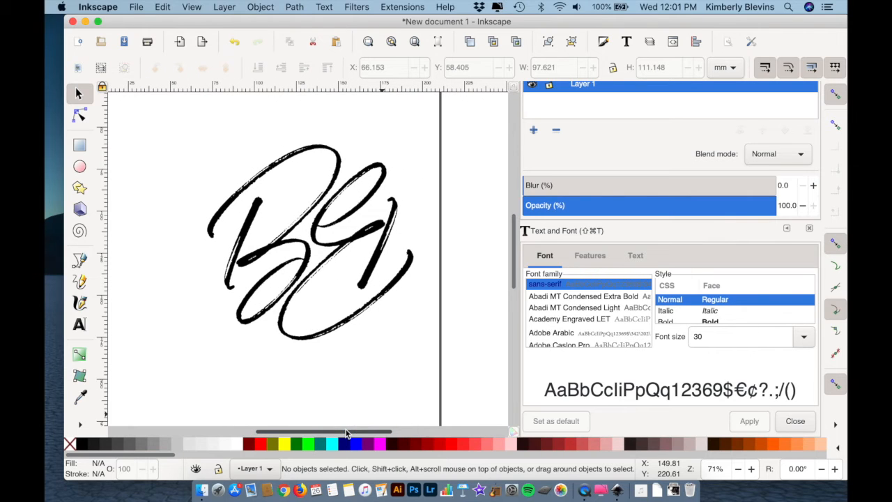
click(79, 146)
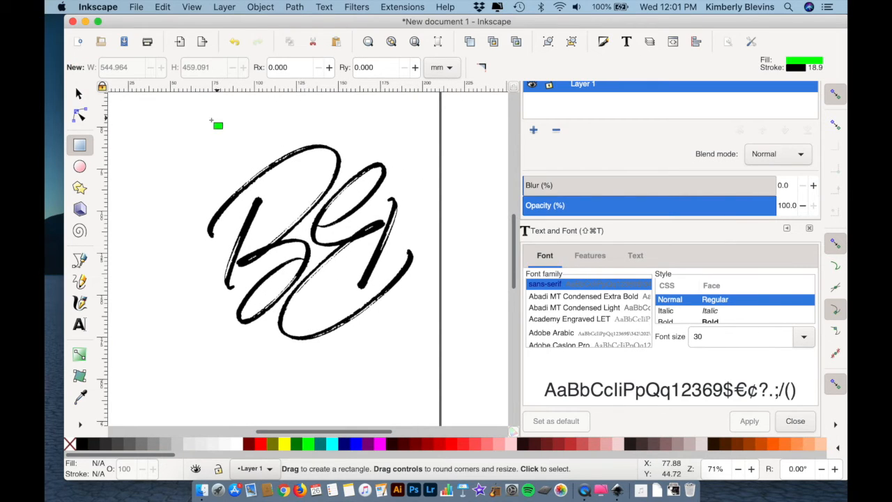
mouse_move(184, 125)
mouse_down()
mouse_move(219, 128)
mouse_move(353, 233)
mouse_move(416, 325)
mouse_move(427, 367)
mouse_up()
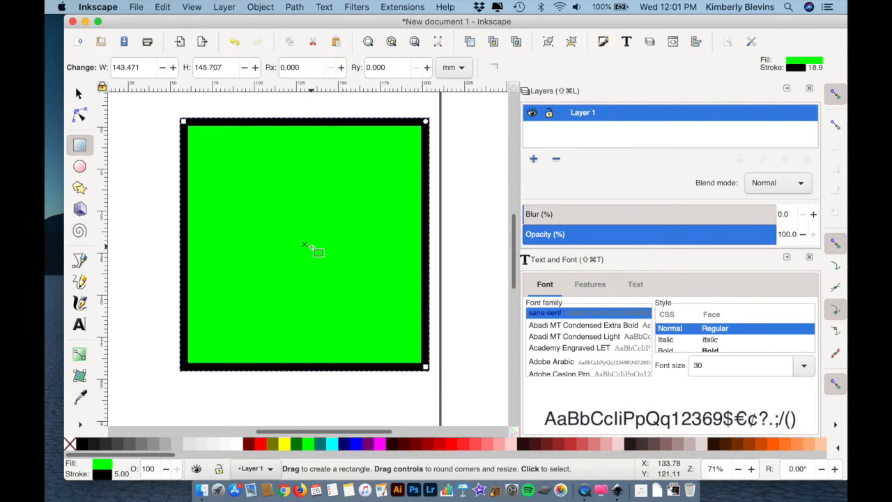
Show the Fill and Stroke settings and remove the green fill from the rectangle around the letters
click(262, 7)
click(278, 46)
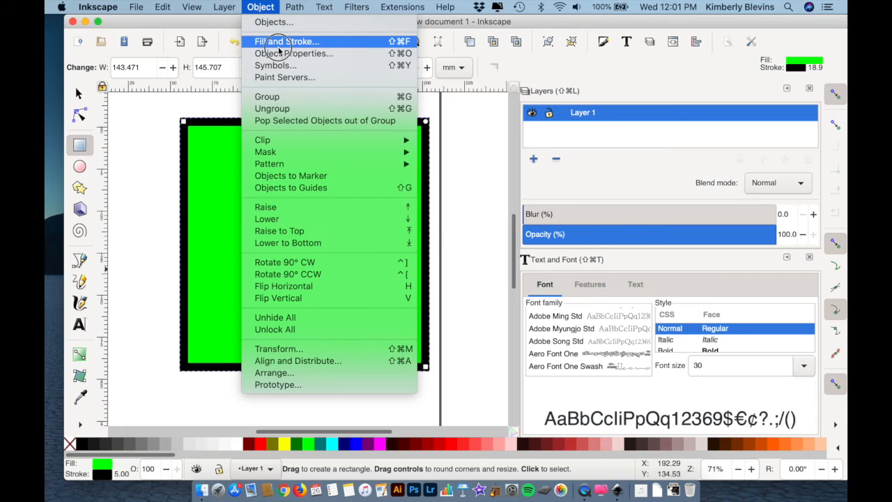
click(278, 46)
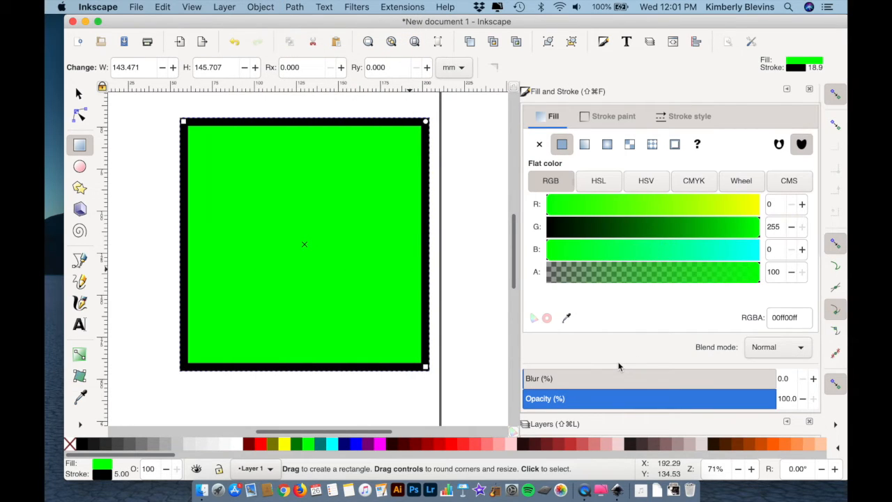
click(69, 445)
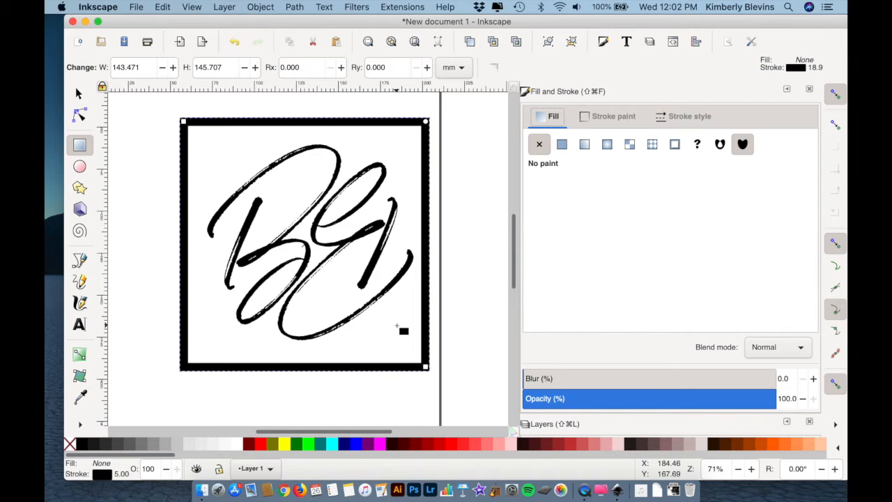
Set the stroke width of the rectangle around the letters to 3 mm
click(588, 117)
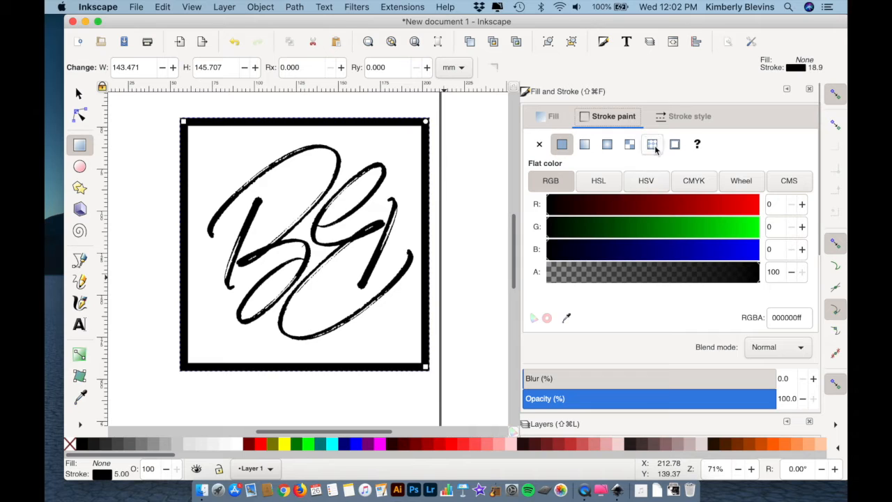
click(679, 121)
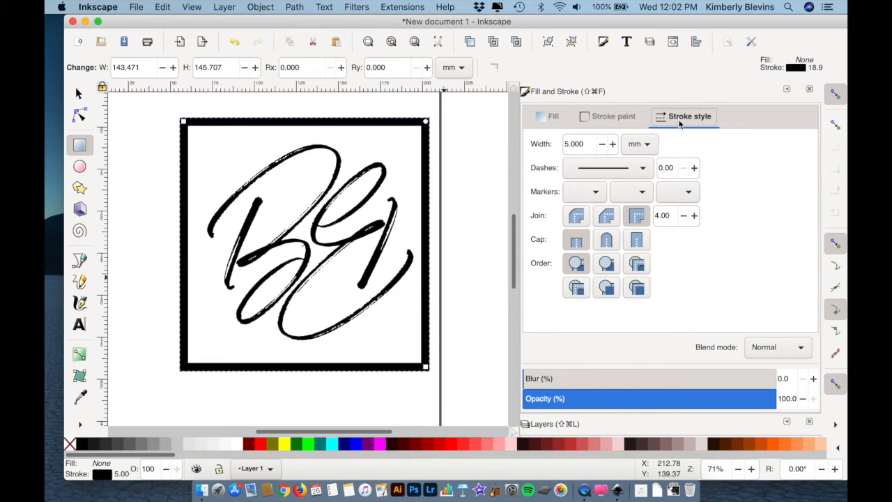
click(601, 146)
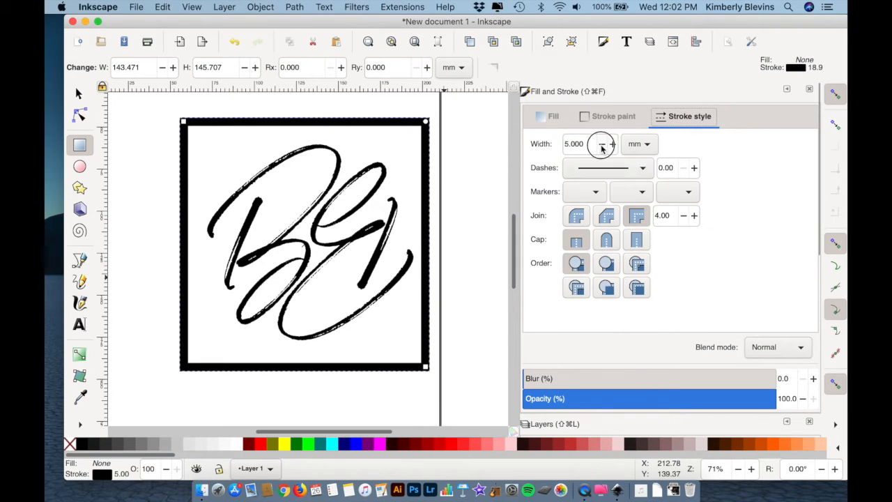
click(602, 146)
click(602, 146)
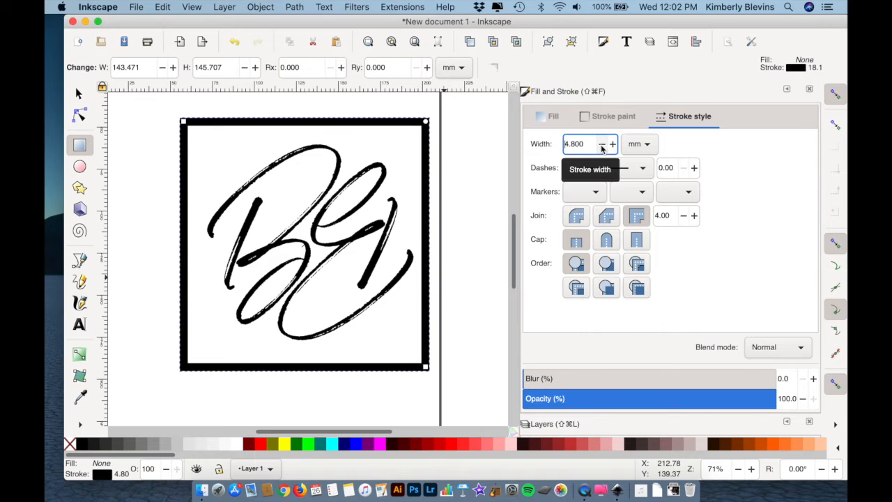
click(601, 146)
click(602, 144)
click(603, 144)
click(602, 144)
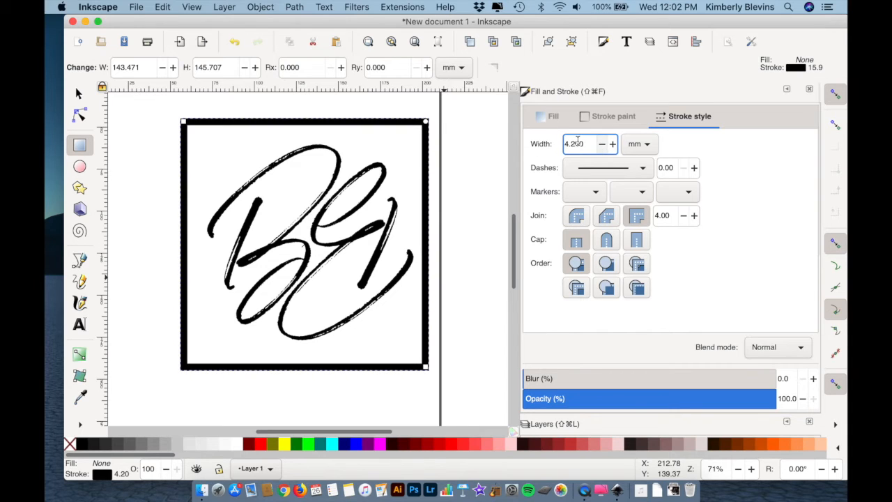
drag(589, 144, 556, 145)
text(3)
key(Return)
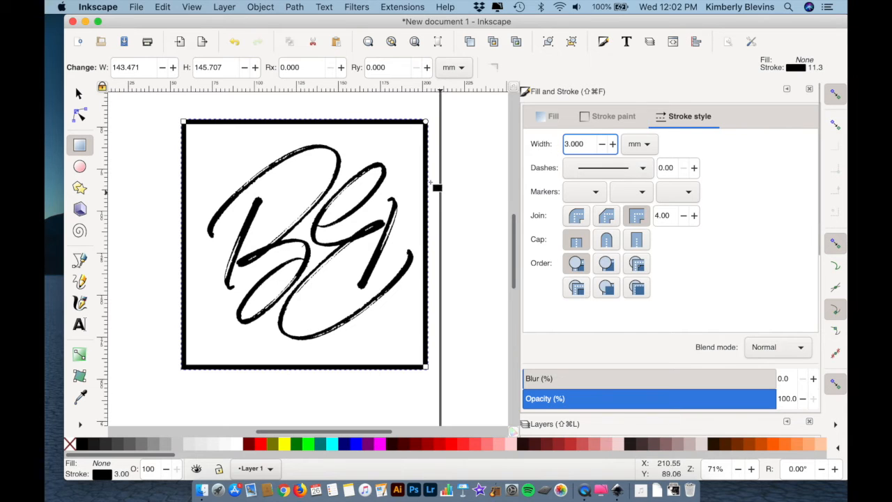
Group the rectangular frame with both letters and move the group to the upper part of the page
click(79, 95)
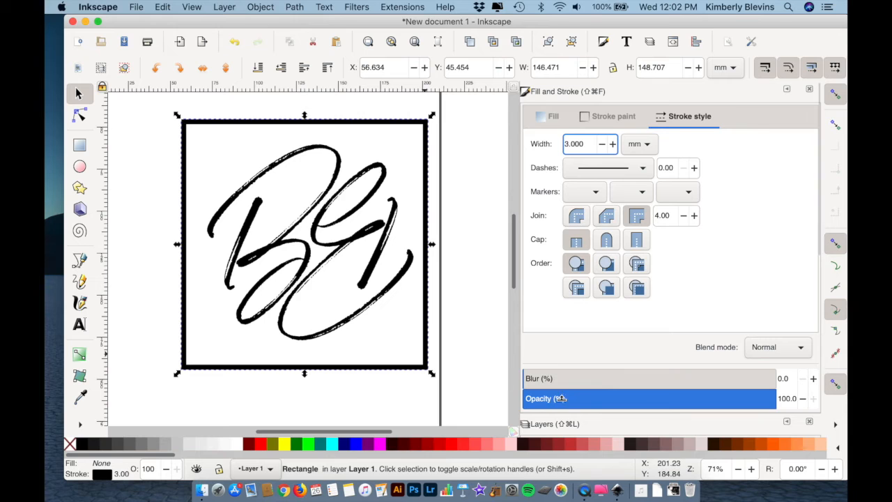
click(737, 469)
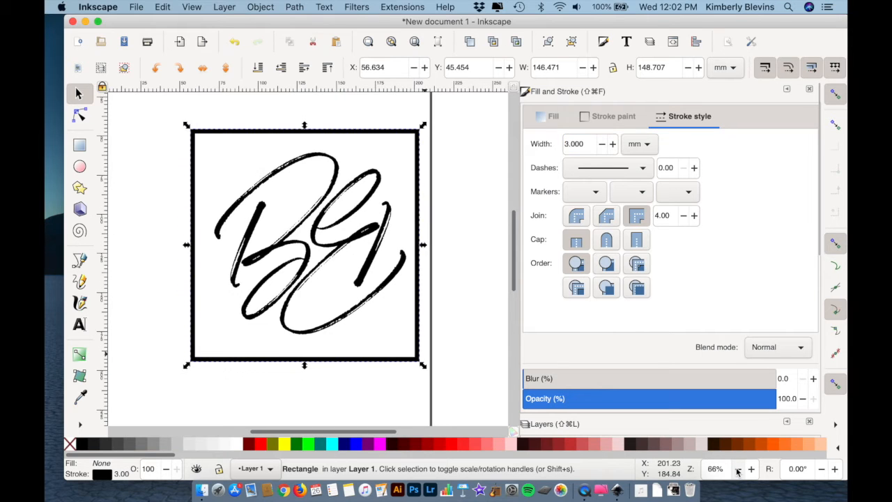
click(738, 469)
click(738, 469)
click(737, 469)
click(737, 469)
click(737, 469)
click(737, 469)
click(737, 469)
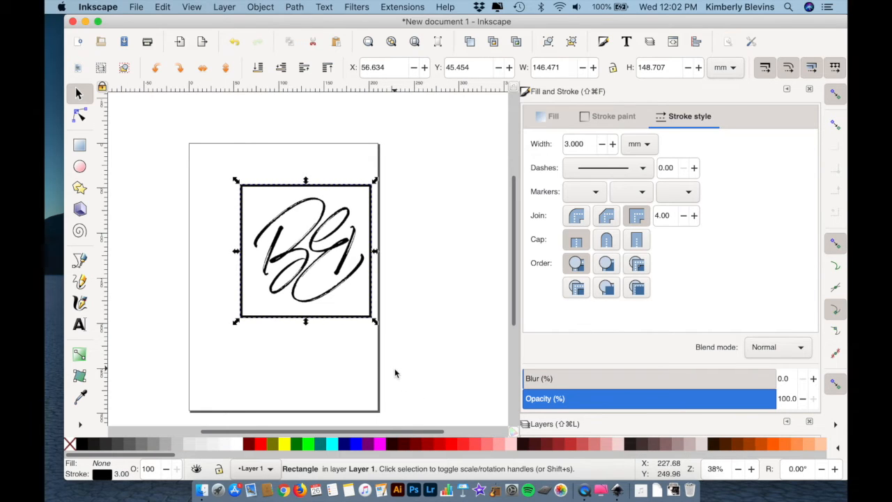
click(287, 360)
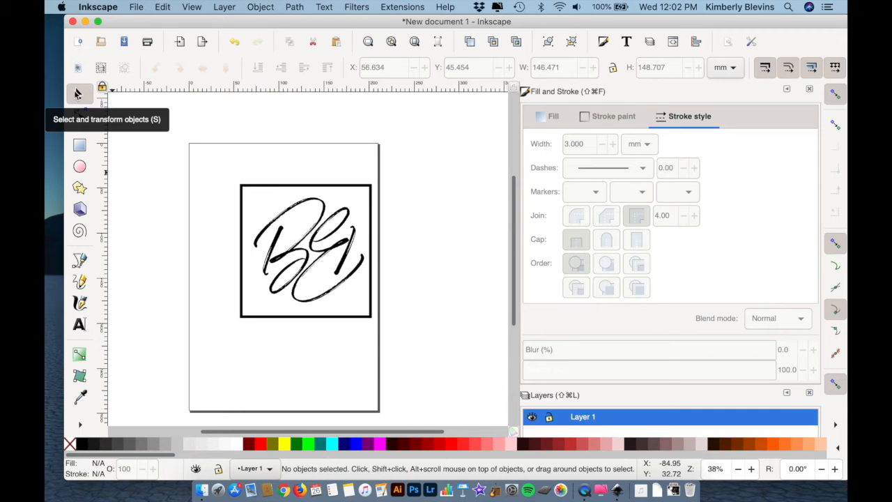
mouse_move(223, 168)
mouse_down()
mouse_move(290, 193)
mouse_move(359, 267)
mouse_move(390, 332)
mouse_up()
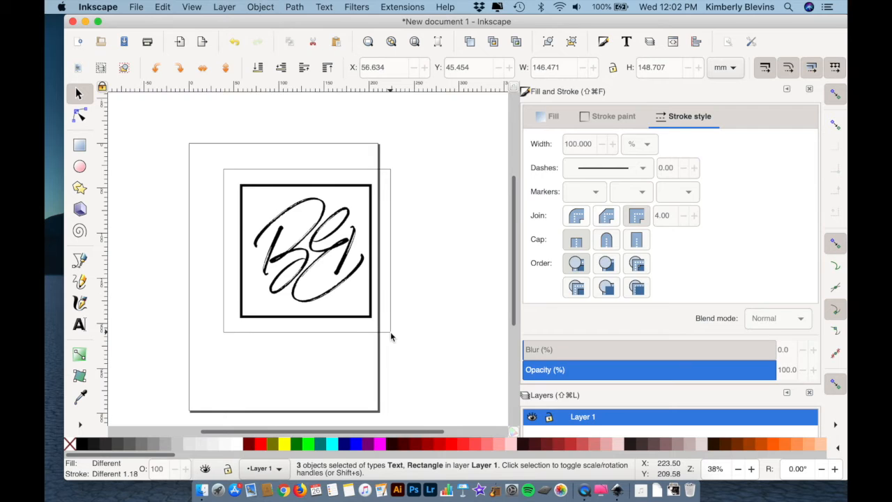
click(223, 7)
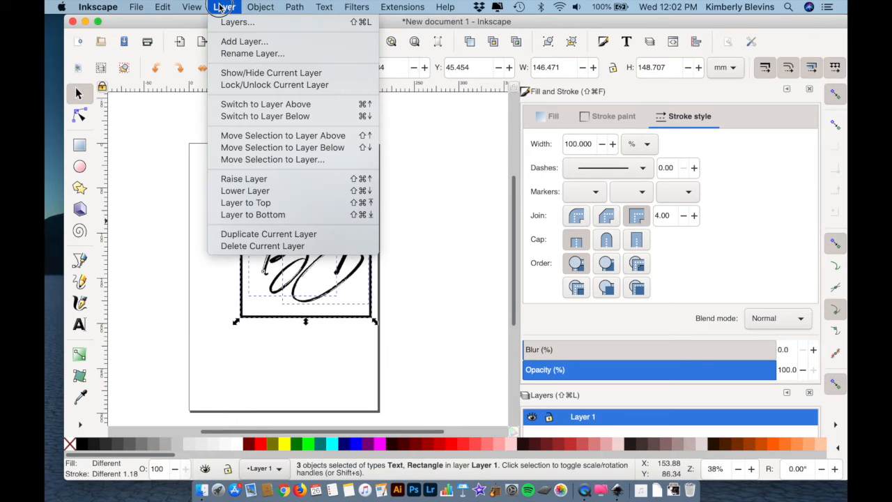
mouse_move(192, 5)
mouse_move(271, 5)
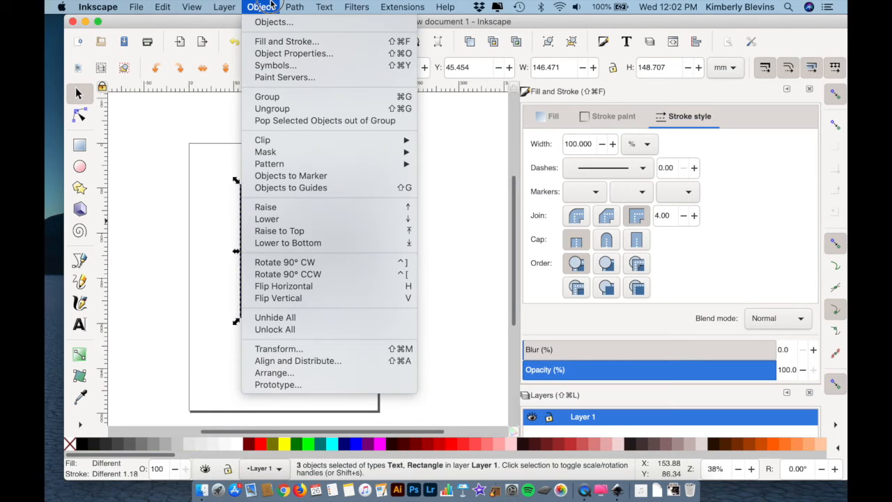
click(289, 103)
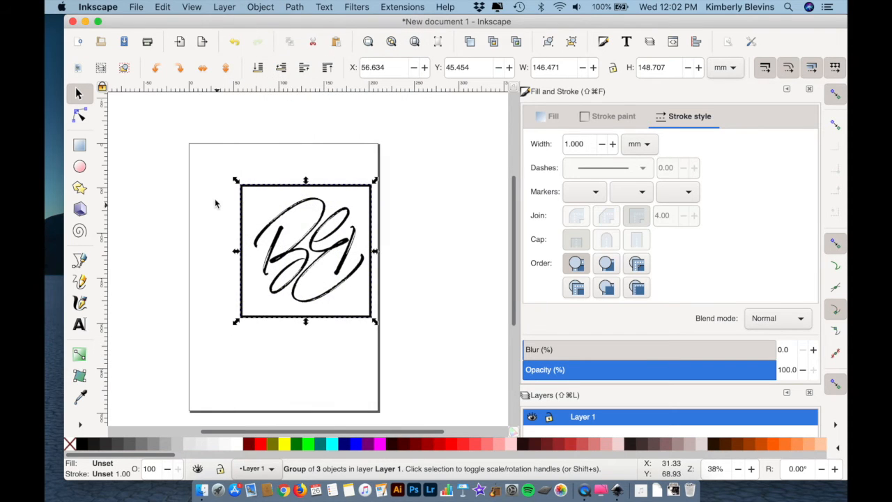
mouse_move(313, 253)
mouse_down()
mouse_move(283, 216)
mouse_move(286, 224)
mouse_up()
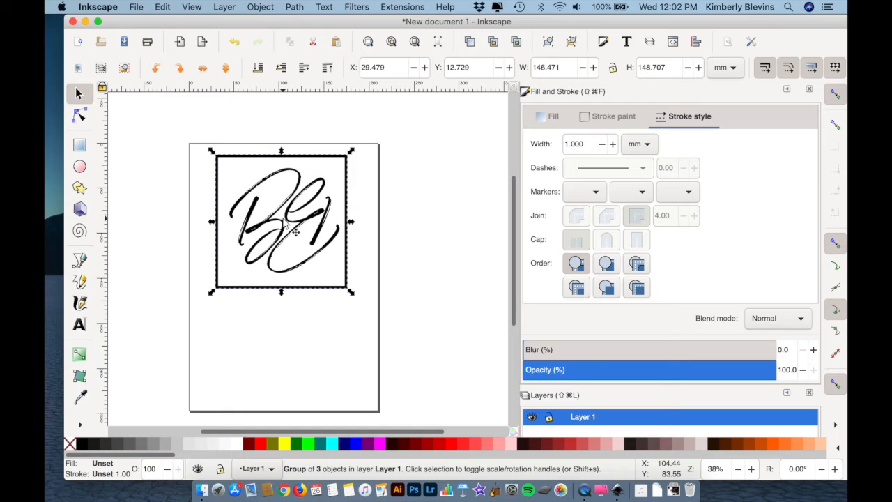
click(302, 344)
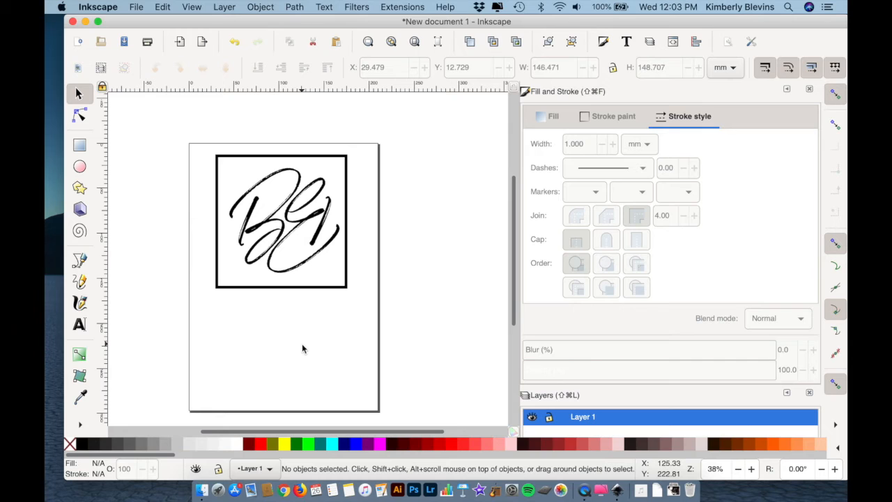
Add the caption text "Balance Symmetrical" just below the framed letters
key(t)
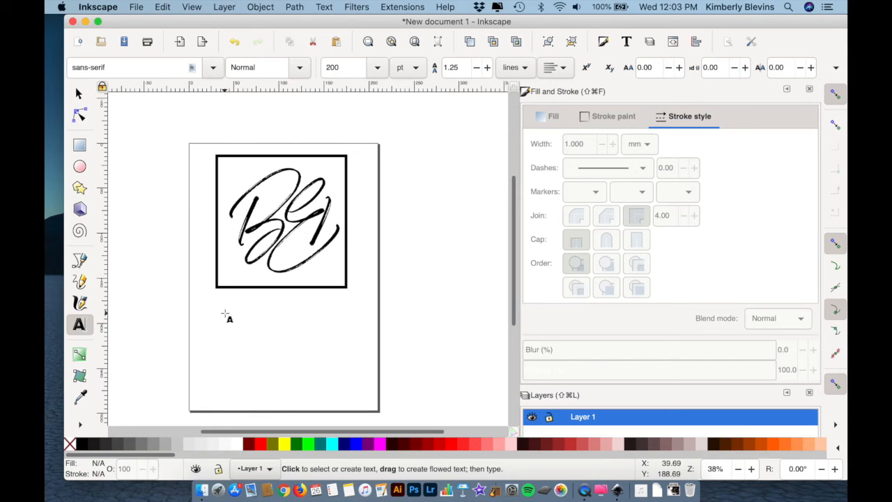
click(224, 309)
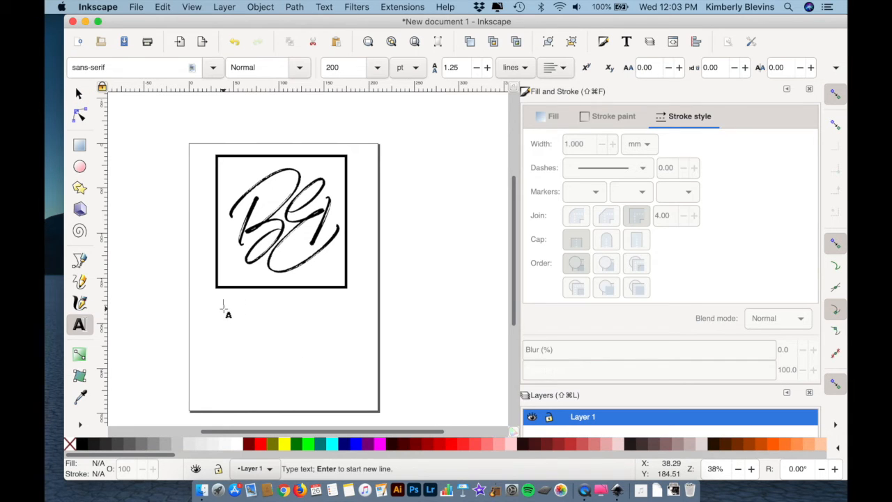
text(Balance)
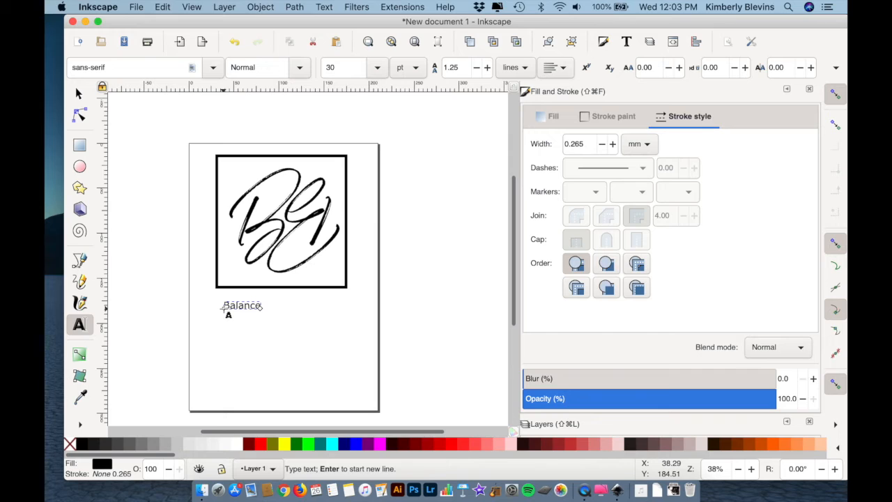
text(Symmetrical)
key(Escape)
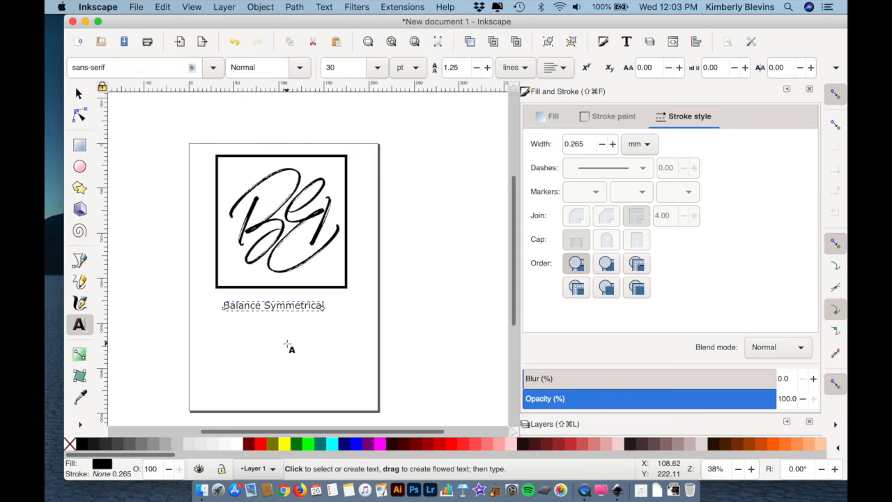
click(287, 345)
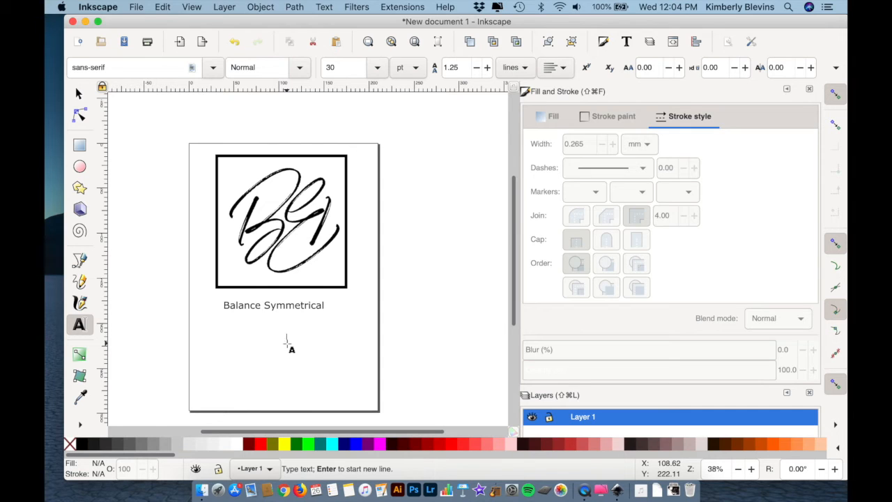
Add a new text line reading "Please make 4 thumbnails" just below the "Balance Symmetrical" caption
key(Escape)
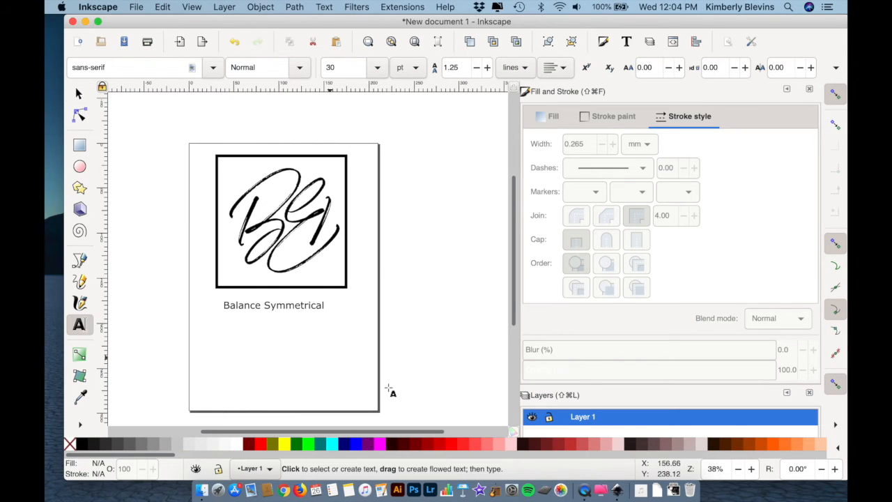
click(224, 319)
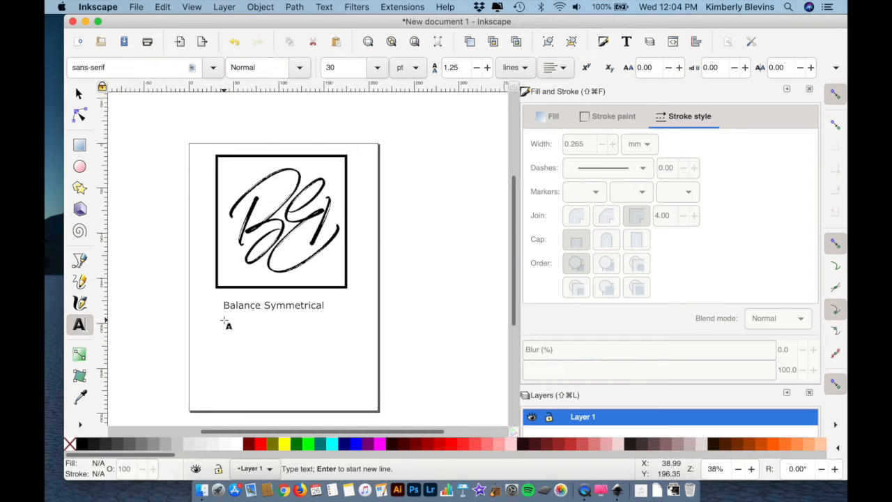
text(Please make 4)
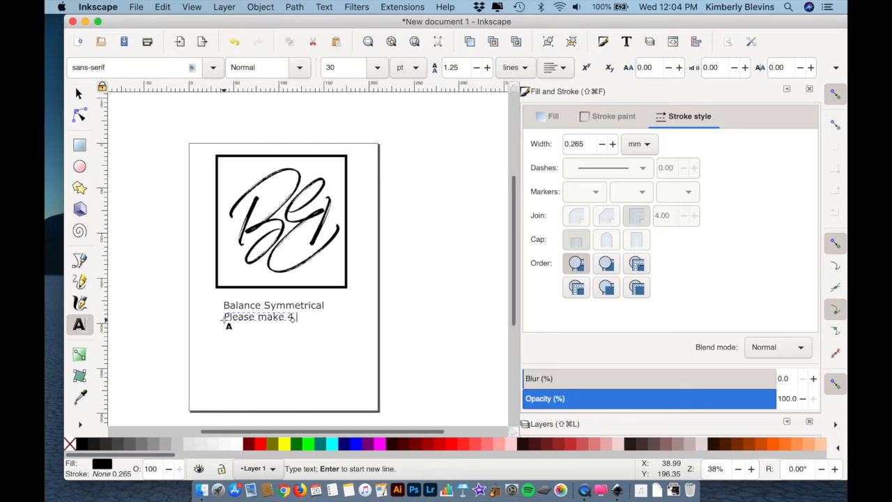
text( thumbnails)
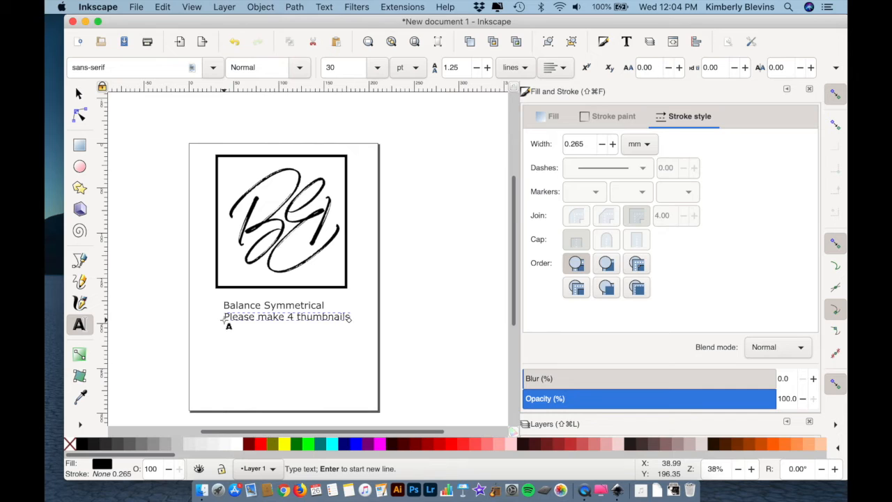
Continue the thumbnails note with a second line reading "of each Principle listed" and deselect the text
text( of each)
key(BackSpace)
key(BackSpace)
key(BackSpace)
key(BackSpace)
key(BackSpace)
key(BackSpace)
key(BackSpace)
key(BackSpace)
text(of each Principle)
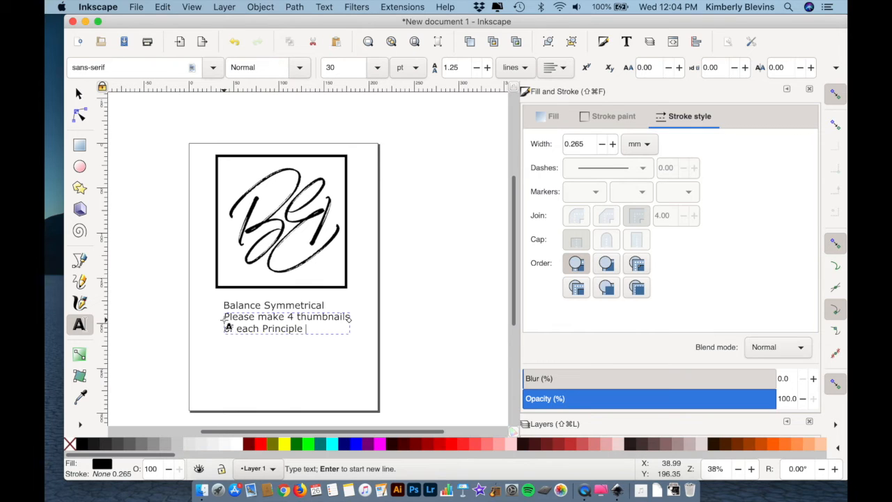
text( listed)
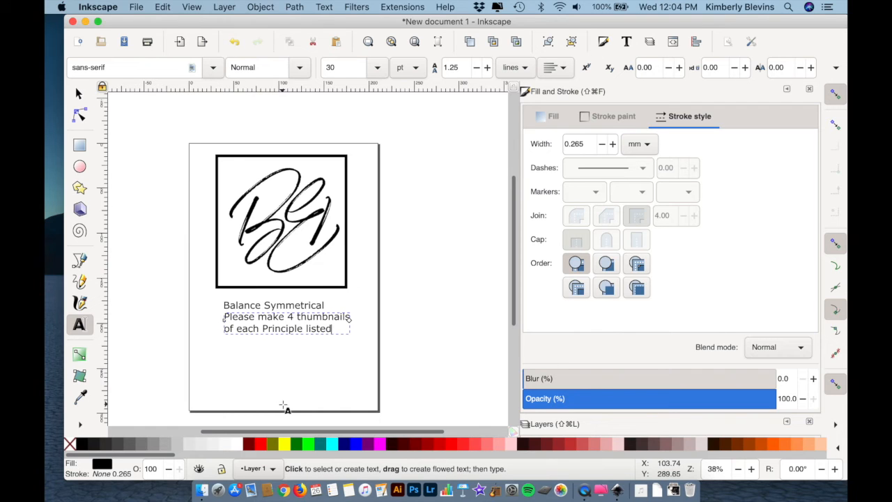
click(79, 94)
click(293, 366)
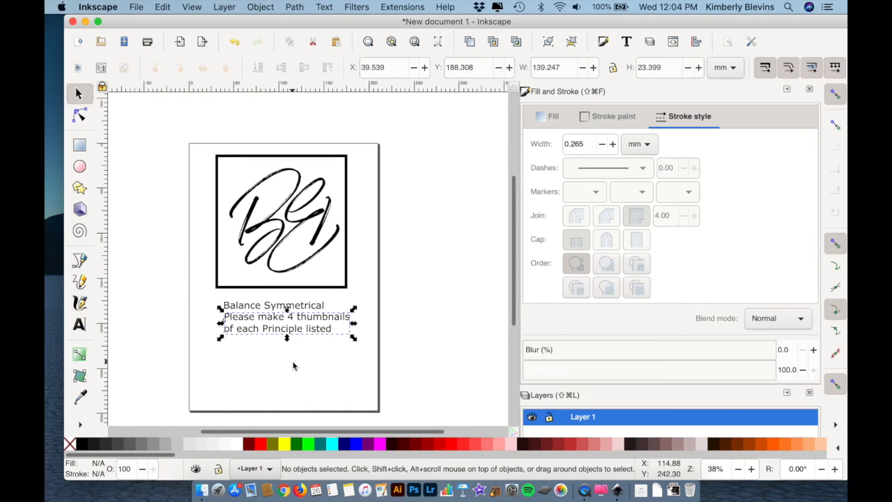